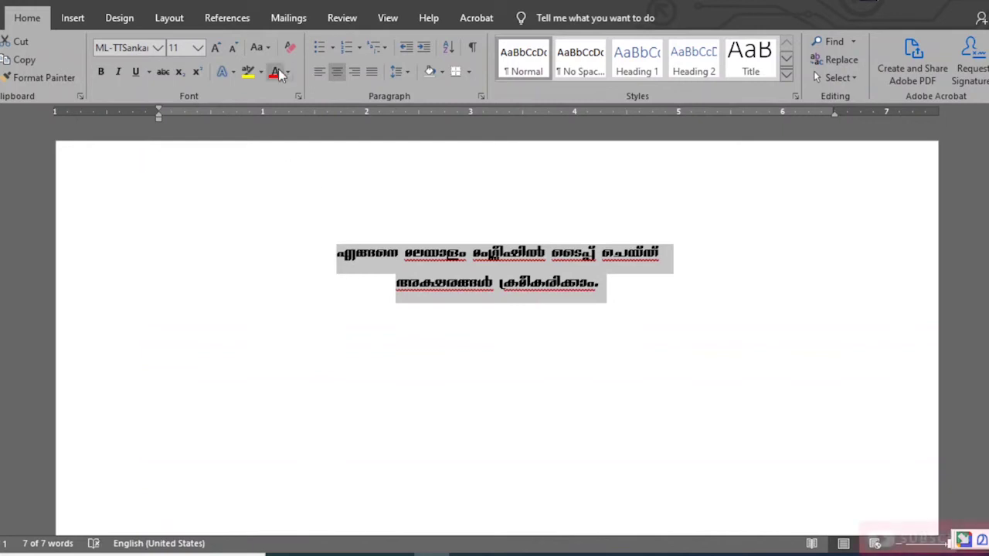
Colour the two-line Malayalam heading red and set it to 20 pt
{"action": "left_click", "coordinate": [198, 48]}
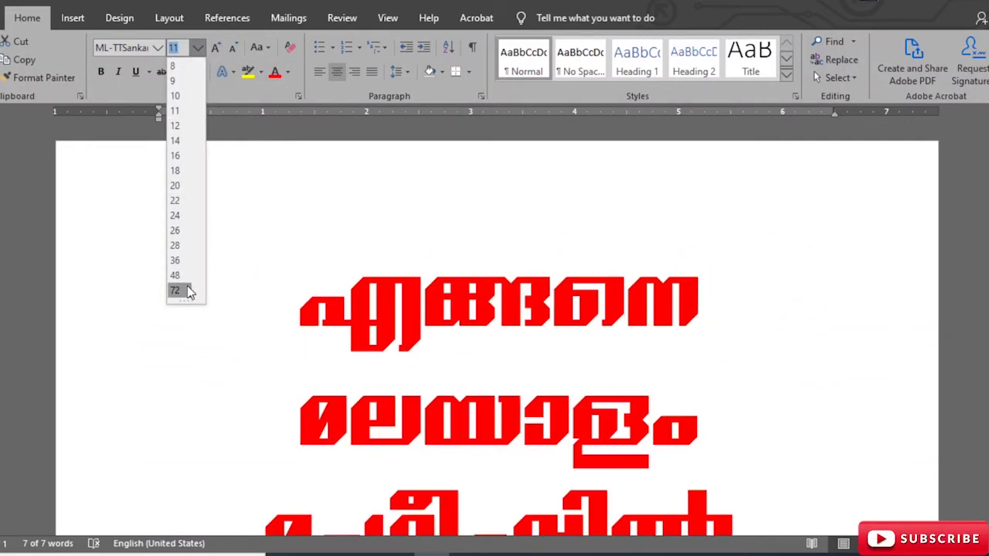
{"action": "left_click", "coordinate": [186, 188]}
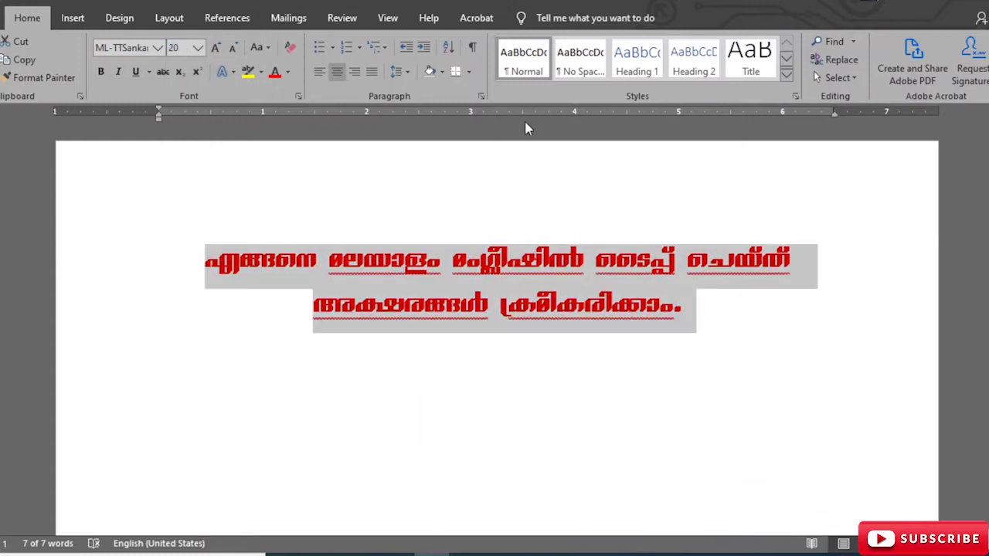
{"action": "left_click", "coordinate": [231, 74]}
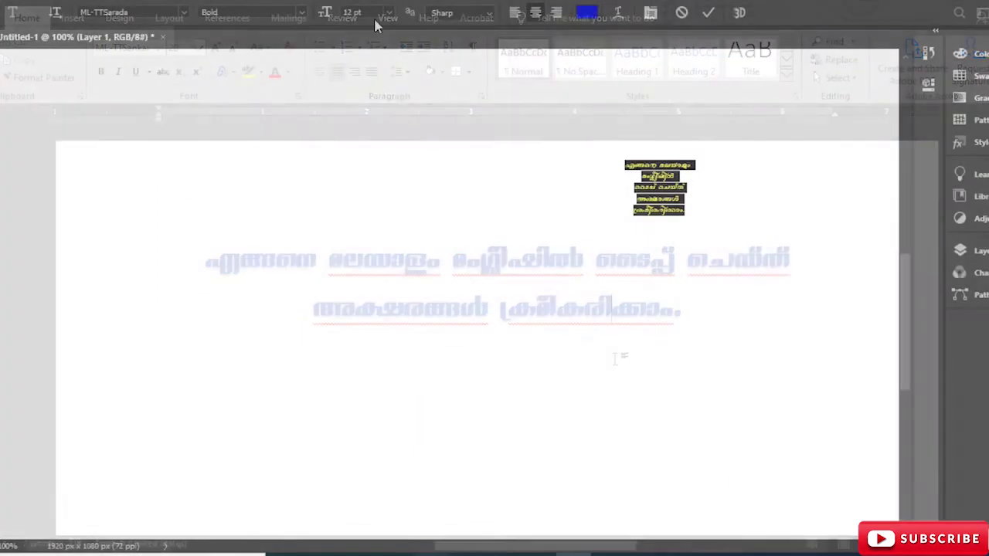
Step the Malayalam text size up to 72 pt
{"action": "left_click", "coordinate": [389, 12]}
{"action": "left_click", "coordinate": [368, 142]}
{"action": "left_click", "coordinate": [388, 12]}
{"action": "left_click", "coordinate": [368, 176]}
{"action": "left_click", "coordinate": [388, 12]}
{"action": "left_click", "coordinate": [371, 211]}
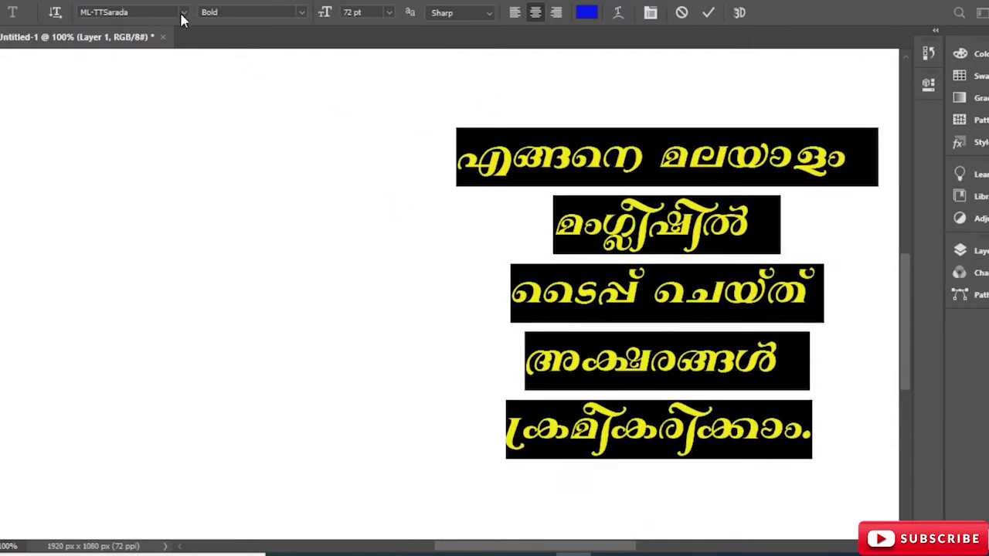
Change the text's font to ML-TTMangalaExBold
{"action": "left_click", "coordinate": [184, 13]}
{"action": "mouse_move", "coordinate": [380, 58]}
{"action": "left_mouse_down"}
{"action": "mouse_move", "coordinate": [390, 323]}
{"action": "mouse_move", "coordinate": [389, 303]}
{"action": "left_mouse_up"}
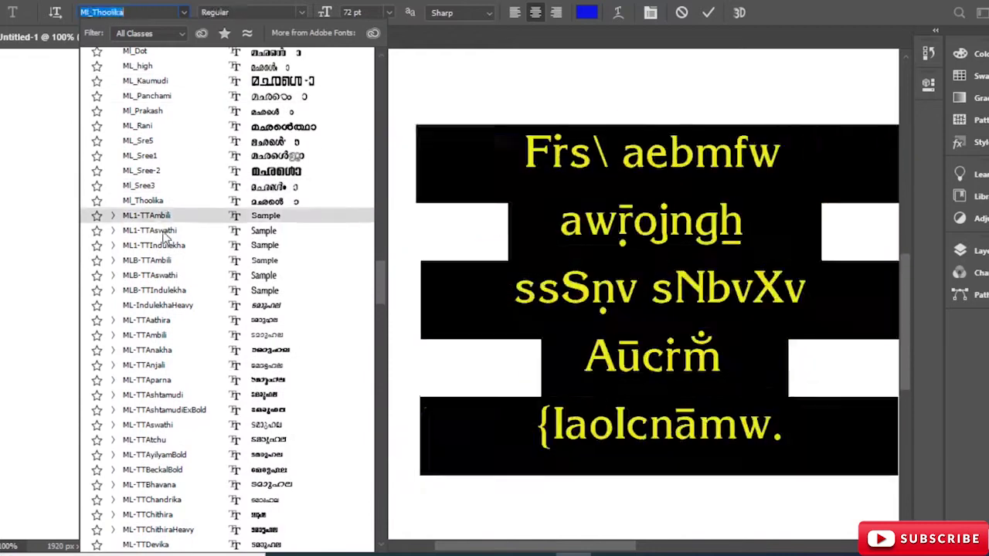
{"action": "scroll", "coordinate": [160, 217], "scroll_direction": "down", "scroll_amount": 5}
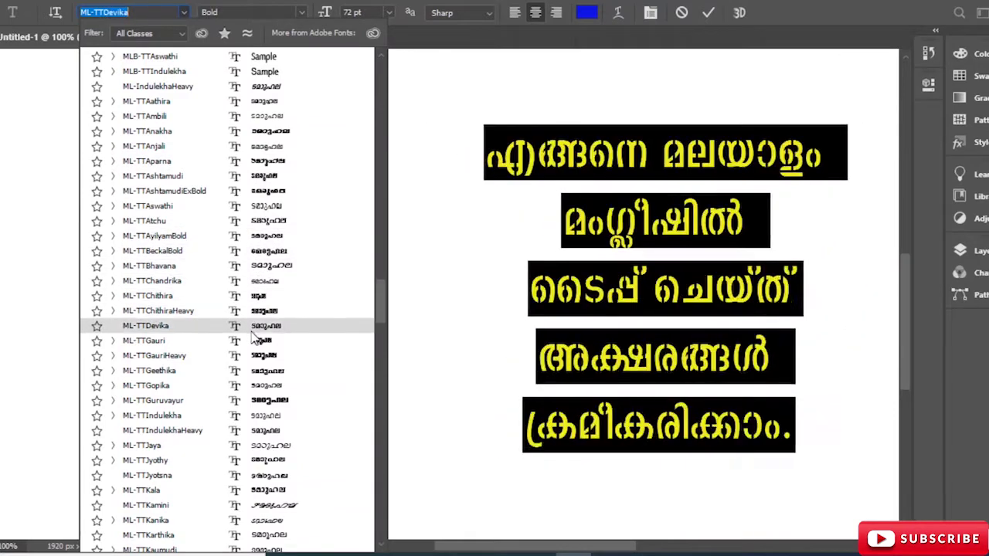
{"action": "scroll", "coordinate": [253, 340], "scroll_direction": "down", "scroll_amount": 3}
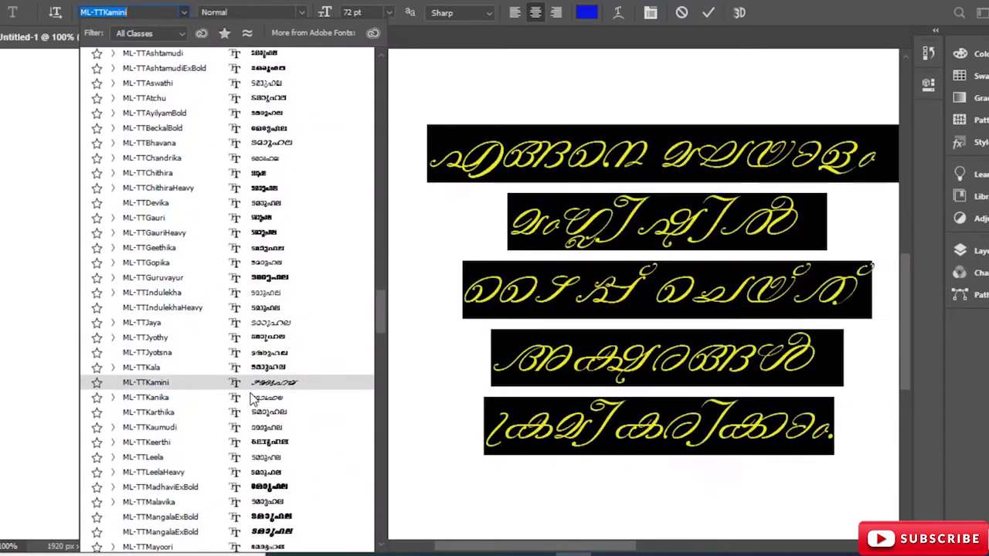
{"action": "scroll", "coordinate": [252, 405], "scroll_direction": "down", "scroll_amount": 3}
{"action": "scroll", "coordinate": [253, 363], "scroll_direction": "down", "scroll_amount": 3}
{"action": "left_click", "coordinate": [252, 342]}
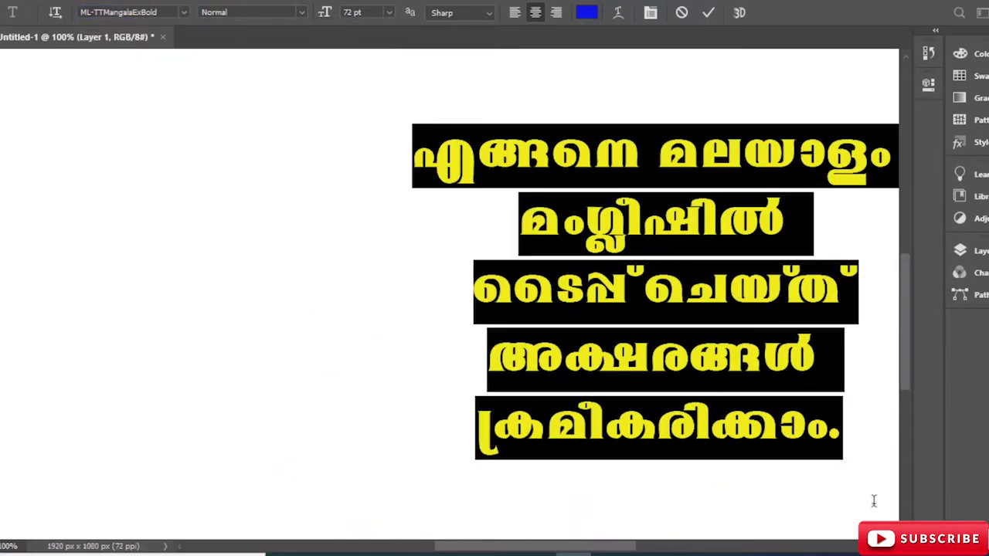
Move the text block toward the canvas centre and pick a new text colour
{"action": "left_click_drag", "start_coordinate": [841, 531], "coordinate": [625, 524]}
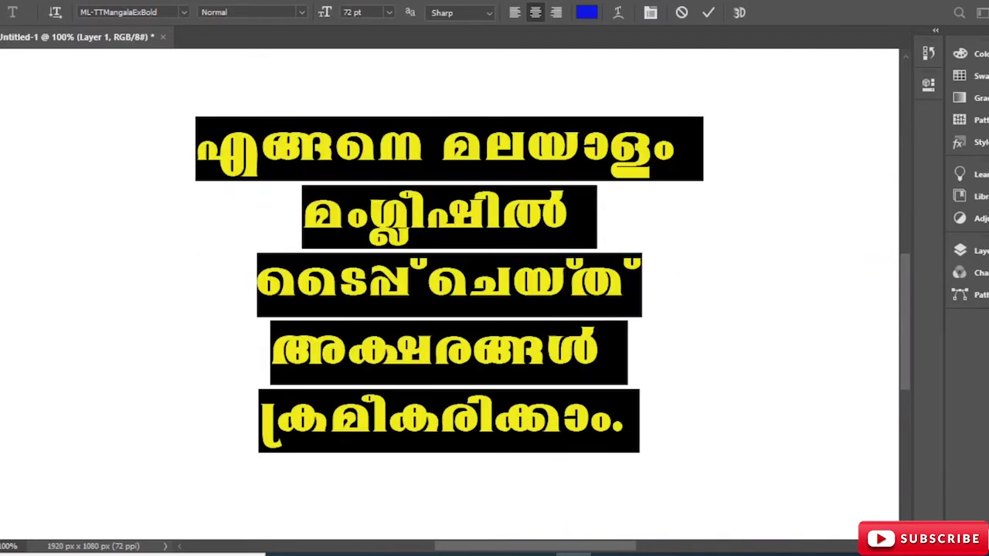
{"action": "left_click", "coordinate": [586, 12]}
{"action": "left_click", "coordinate": [467, 130]}
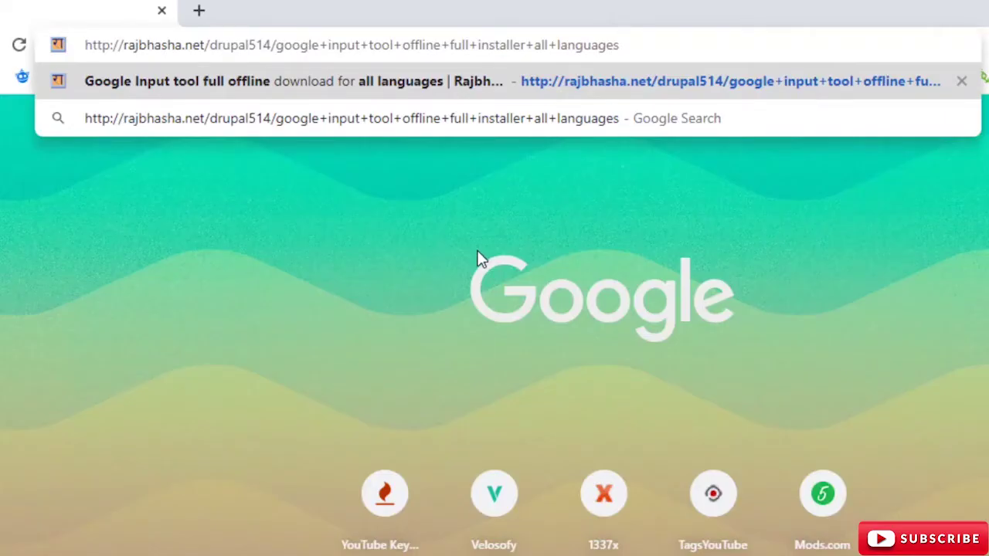
Load the rajbhasha.net page and scroll down to the offline installer list
{"action": "key", "text": "Return"}
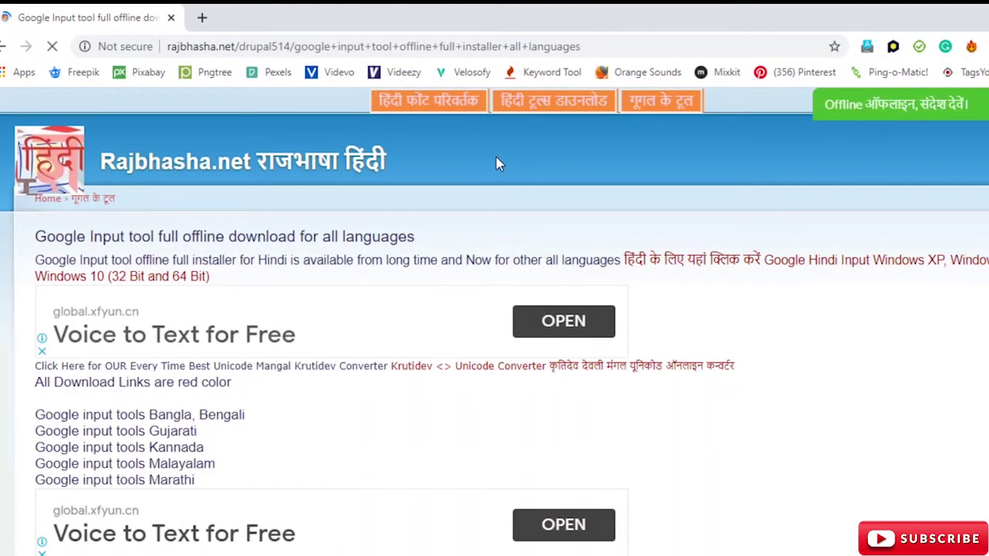
{"action": "scroll", "coordinate": [425, 300], "scroll_direction": "down", "scroll_amount": 3}
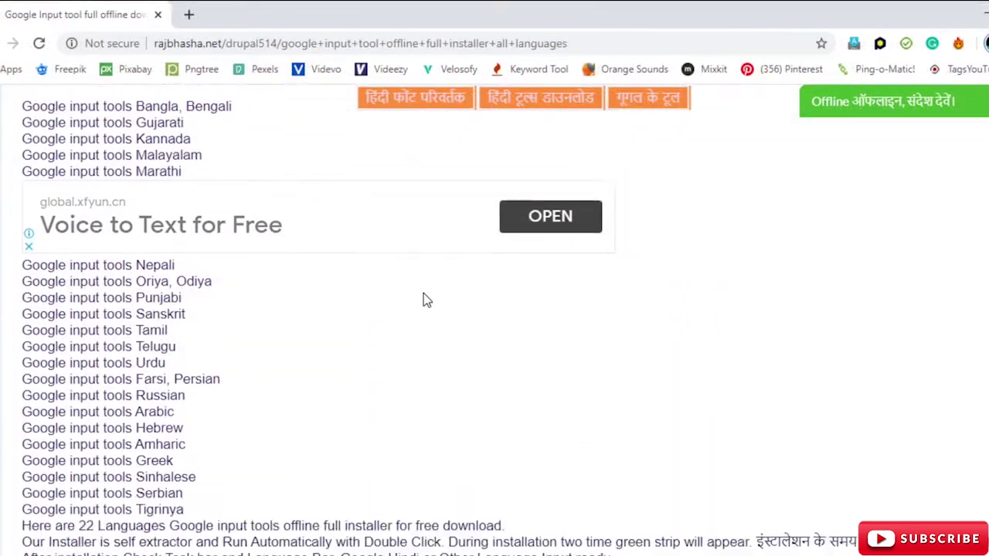
{"action": "scroll", "coordinate": [424, 297], "scroll_direction": "down", "scroll_amount": 5}
{"action": "scroll", "coordinate": [424, 297], "scroll_direction": "down", "scroll_amount": 6}
{"action": "scroll", "coordinate": [421, 295], "scroll_direction": "down", "scroll_amount": 3}
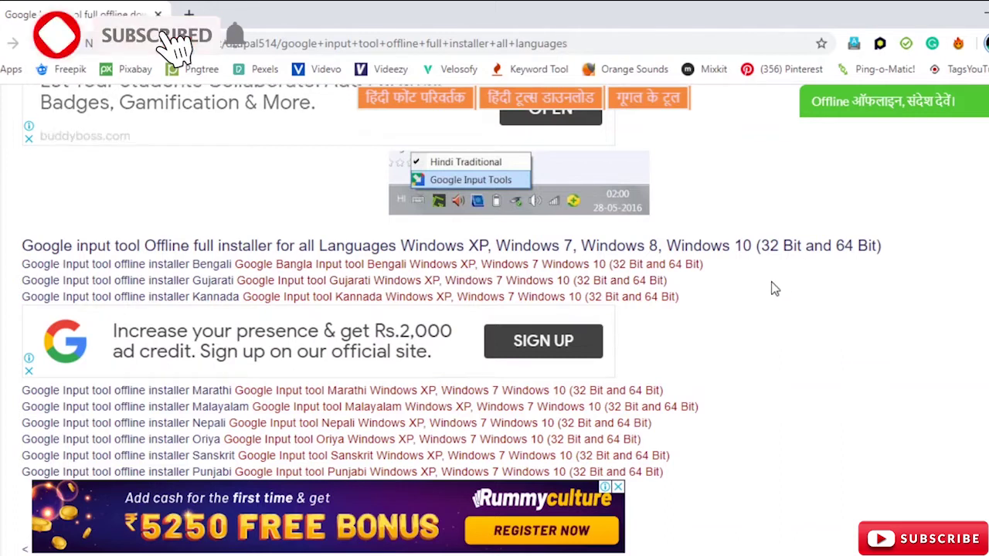
{"action": "scroll", "coordinate": [781, 279], "scroll_direction": "down", "scroll_amount": 1}
{"action": "scroll", "coordinate": [746, 286], "scroll_direction": "down", "scroll_amount": 1}
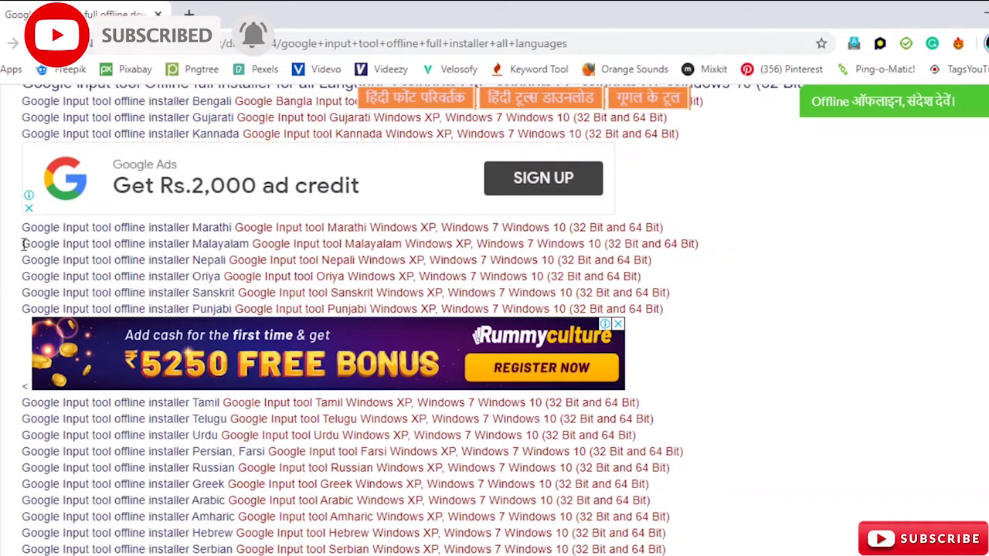
Highlight the Malayalam installer line and follow it to its download page
{"action": "left_click_drag", "start_coordinate": [24, 243], "coordinate": [383, 243]}
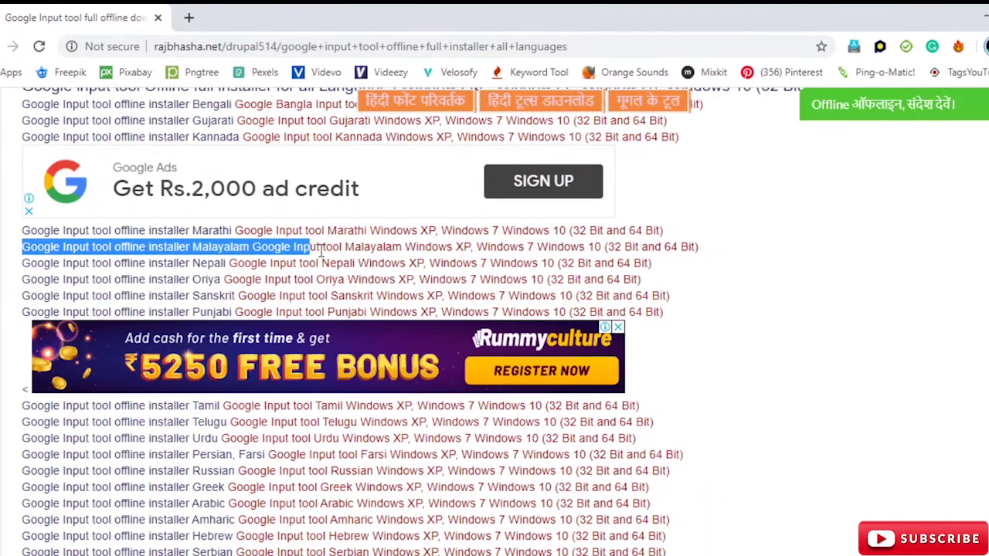
{"action": "left_click_drag", "start_coordinate": [384, 242], "coordinate": [706, 249]}
{"action": "left_click", "coordinate": [706, 247]}
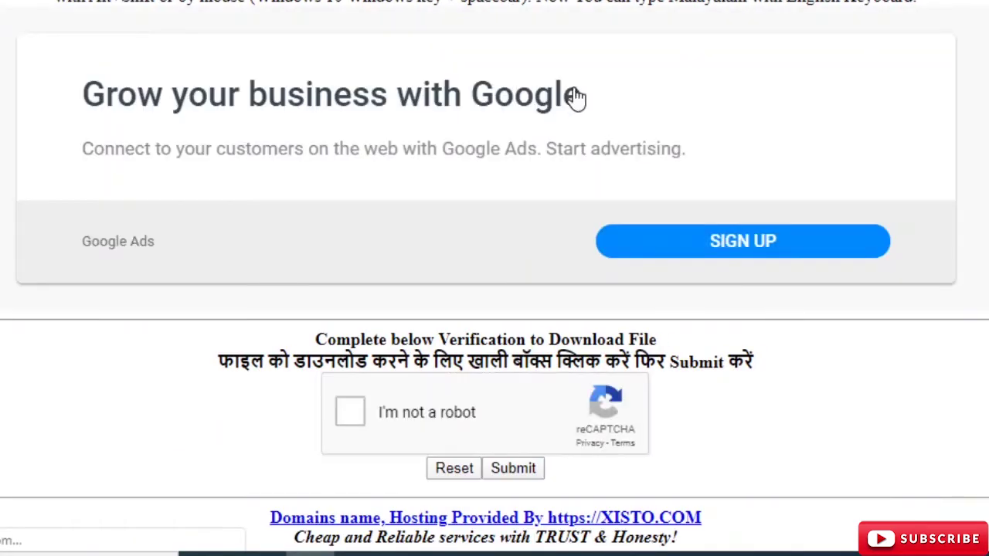
Pass the robot check with the three tractor images, submit, and open GoogleInputToolsMalayalam.exe
{"action": "scroll", "coordinate": [823, 89], "scroll_direction": "down", "scroll_amount": 1}
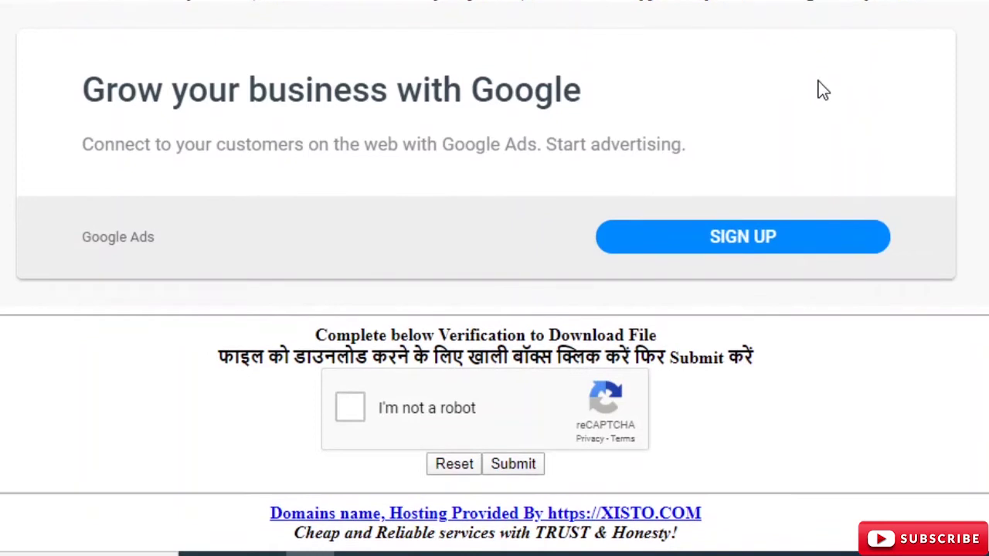
{"action": "left_click", "coordinate": [351, 410]}
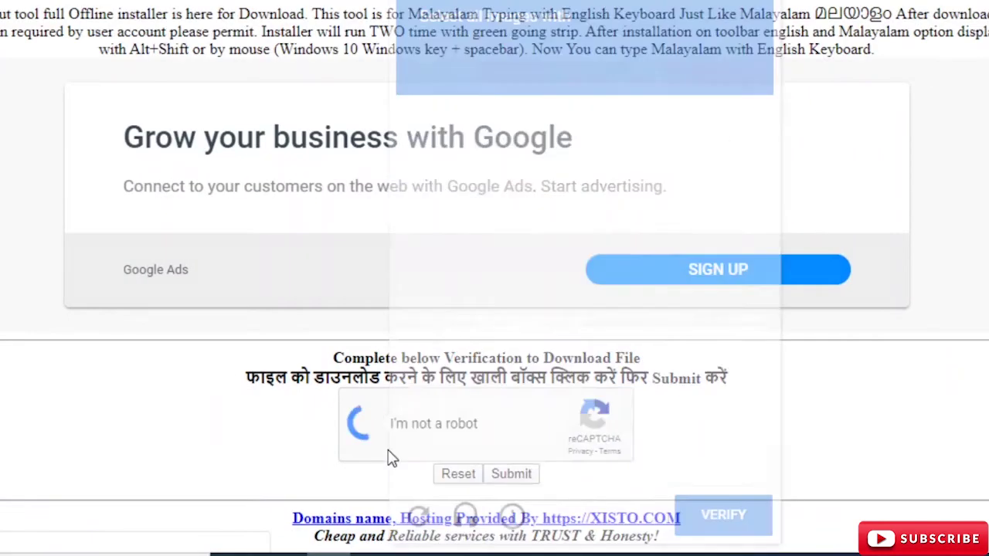
{"action": "left_click", "coordinate": [624, 161]}
{"action": "left_click", "coordinate": [598, 286]}
{"action": "left_click", "coordinate": [476, 425]}
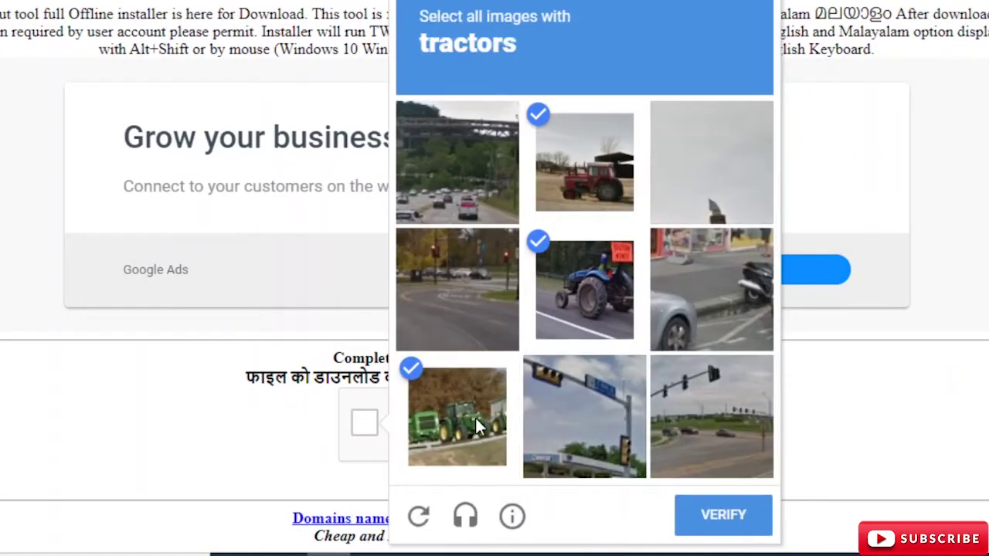
{"action": "left_click", "coordinate": [723, 514]}
{"action": "left_click", "coordinate": [512, 474]}
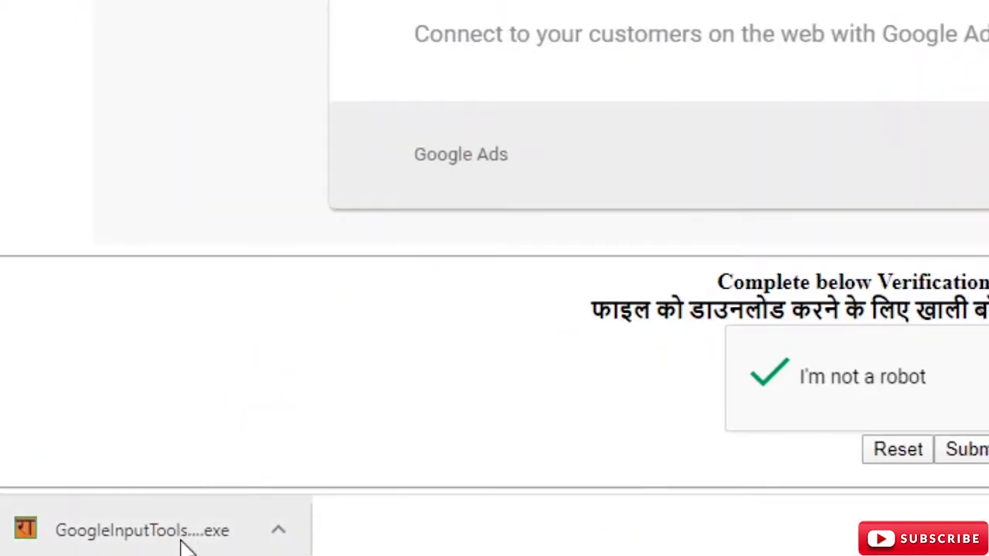
{"action": "left_click", "coordinate": [181, 545]}
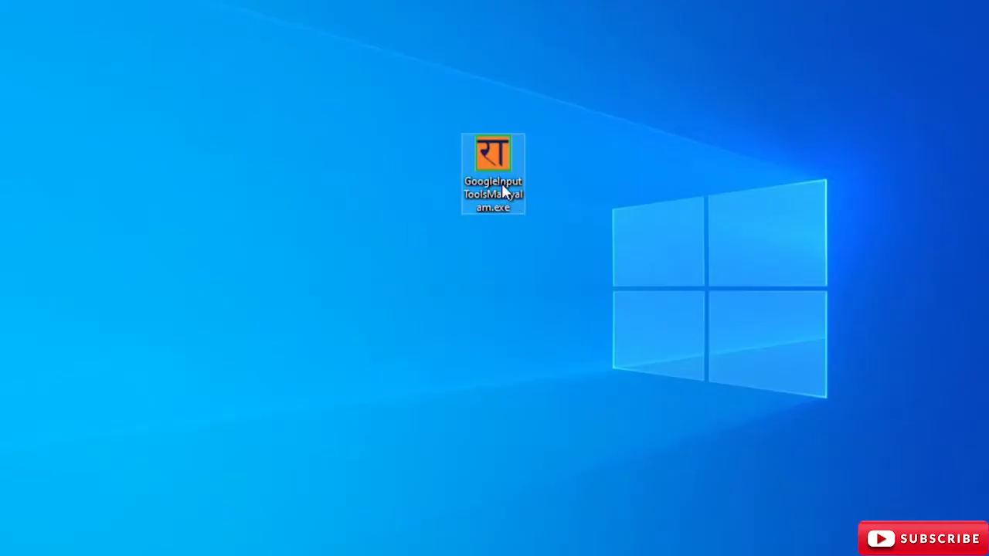
Run GoogleInputToolsMalayalam.exe past the security warning and finish the setup wizard
{"action": "double_click", "coordinate": [502, 190]}
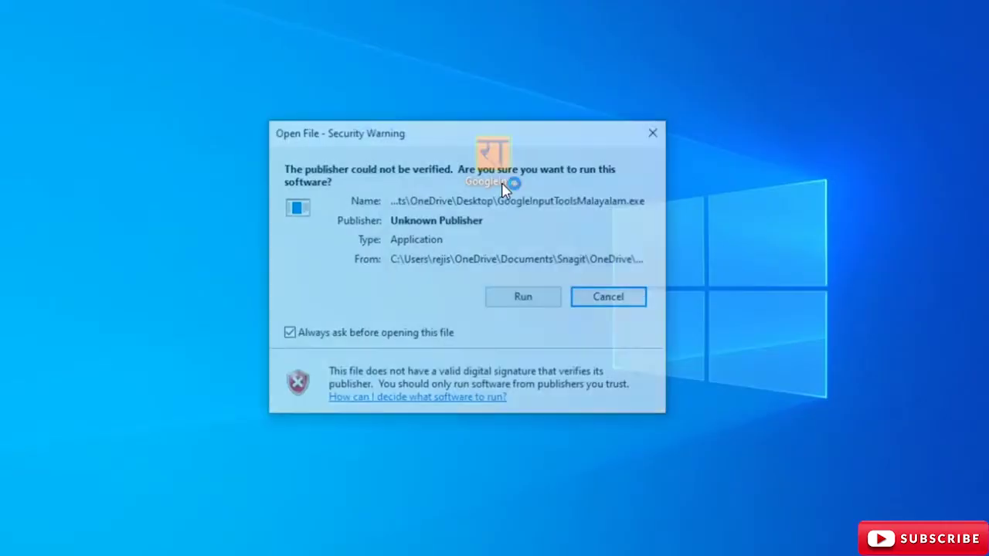
{"action": "left_click", "coordinate": [514, 292]}
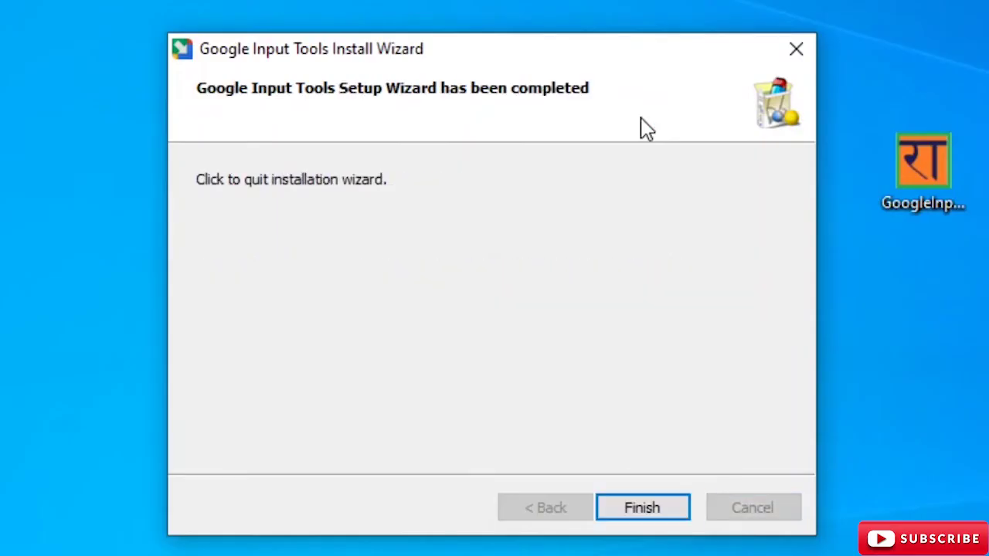
{"action": "left_click", "coordinate": [642, 507]}
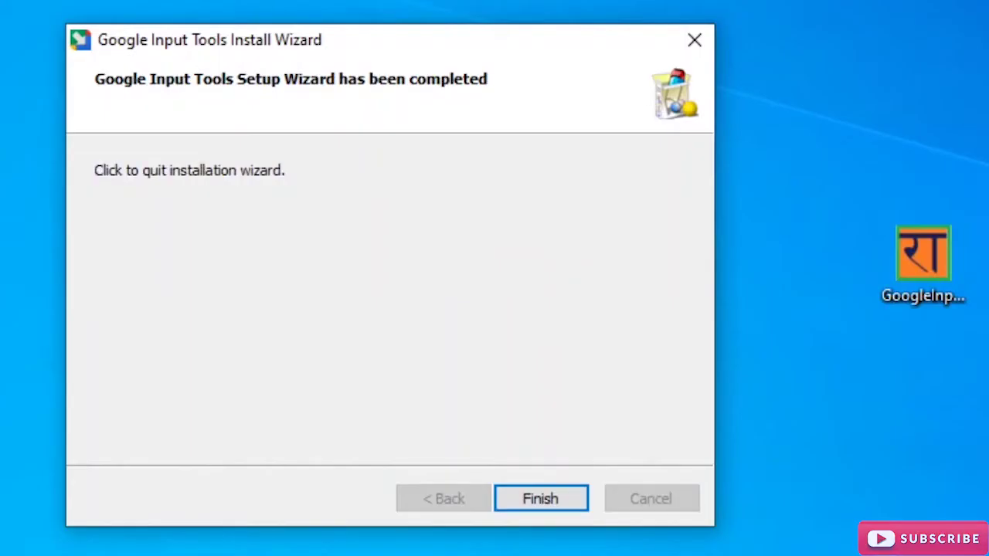
{"action": "left_click", "coordinate": [709, 35]}
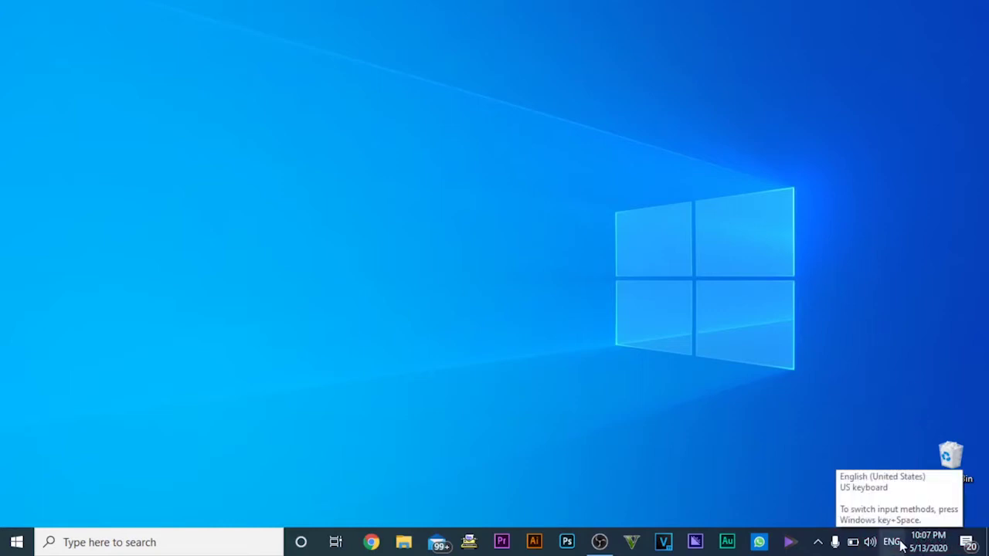
Toggle the input language between English and Malayalam (Google Input Tools), ending on Malayalam
{"action": "key", "text": "alt+shift"}
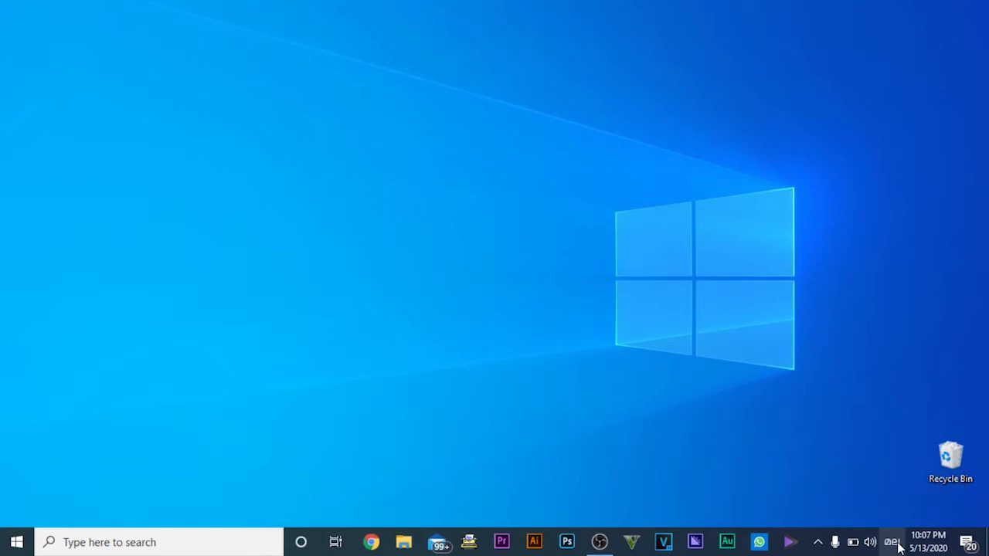
{"action": "left_click", "coordinate": [894, 545]}
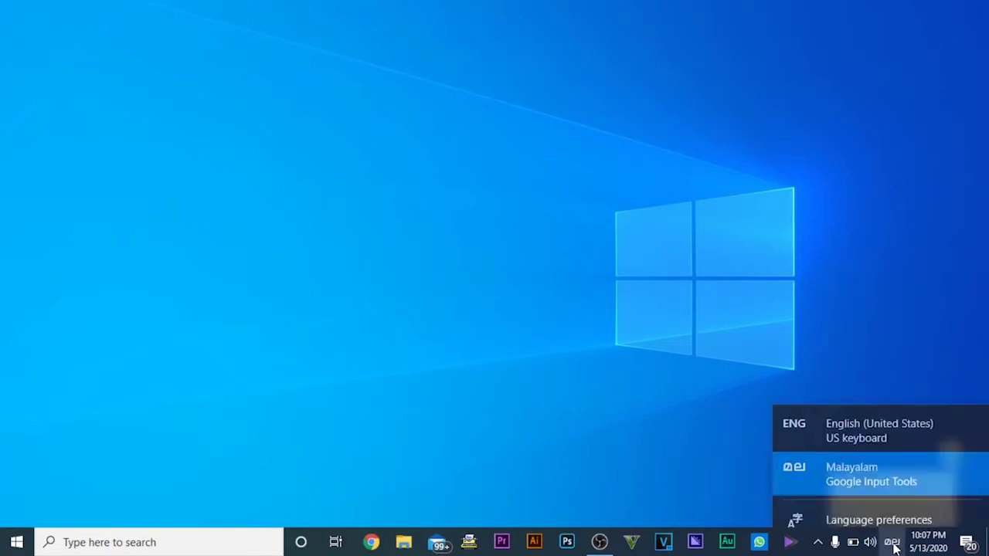
{"action": "key", "text": "alt+shift"}
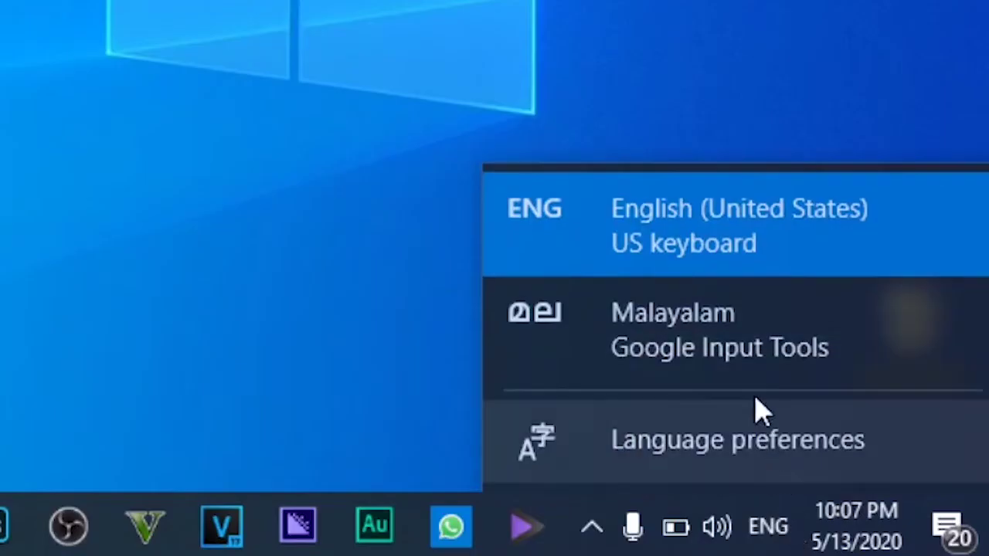
{"action": "left_click", "coordinate": [738, 346]}
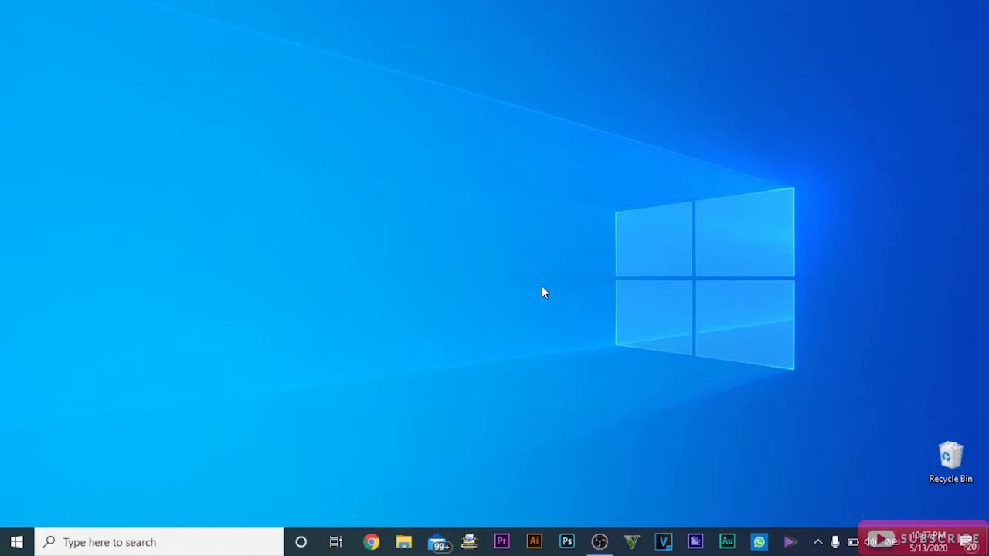
{"action": "key", "text": "super+space"}
{"action": "key", "text": "super+space"}
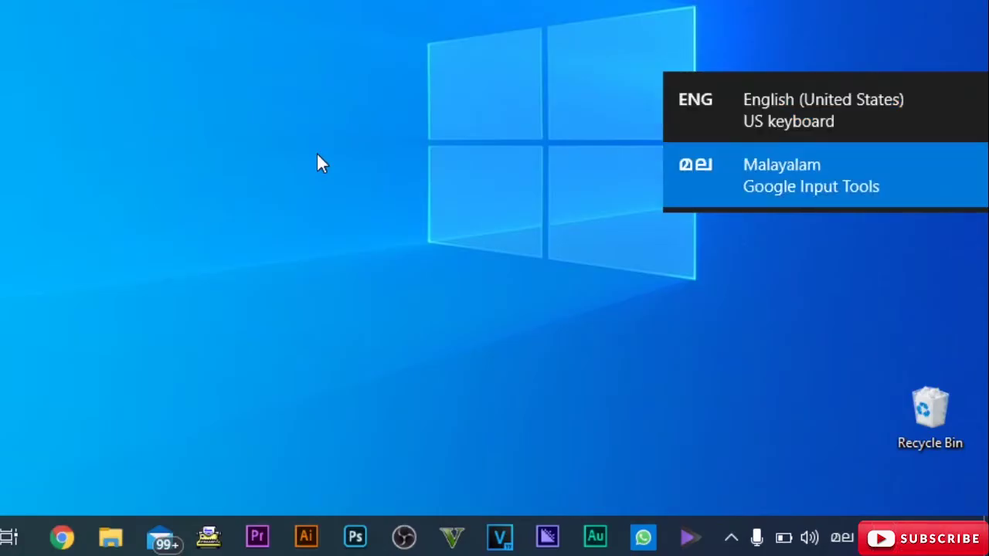
{"action": "key", "text": "super+space"}
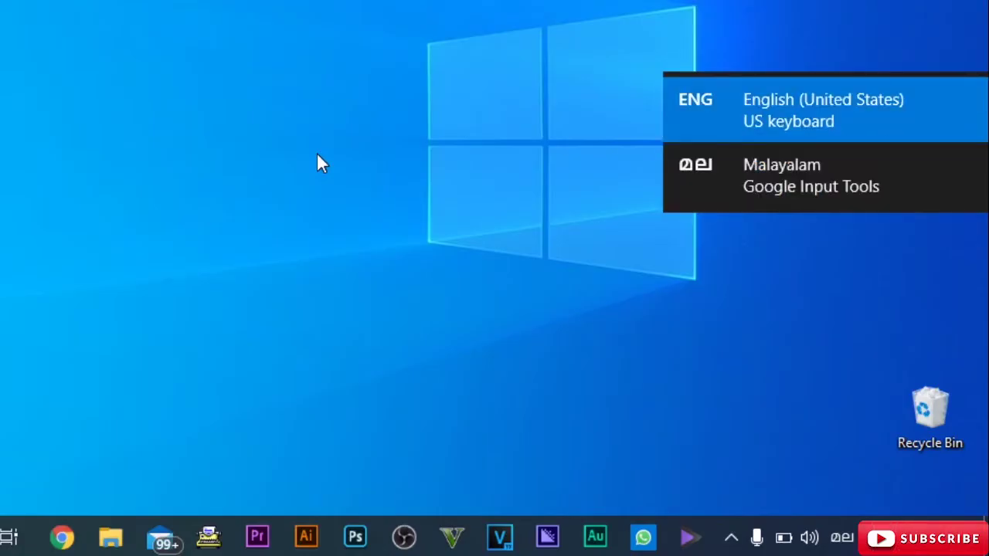
{"action": "key", "text": "super+space"}
{"action": "key", "text": "super+space"}
{"action": "key", "text": "super+space"}
{"action": "key", "text": "super+space"}
{"action": "key", "text": "super+space"}
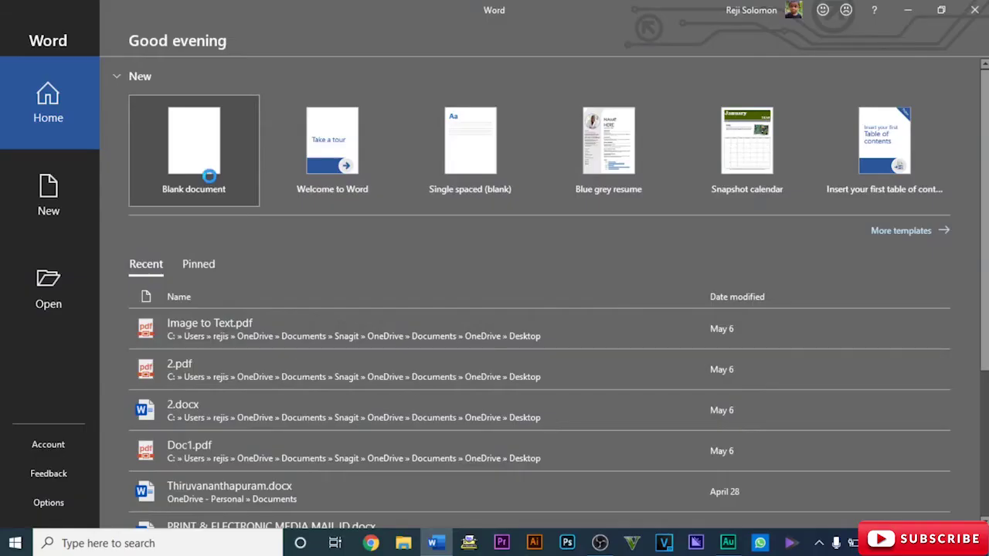
Start a blank document and cycle input languages with Windows+Space, ending on Malayalam
{"action": "left_click", "coordinate": [209, 176]}
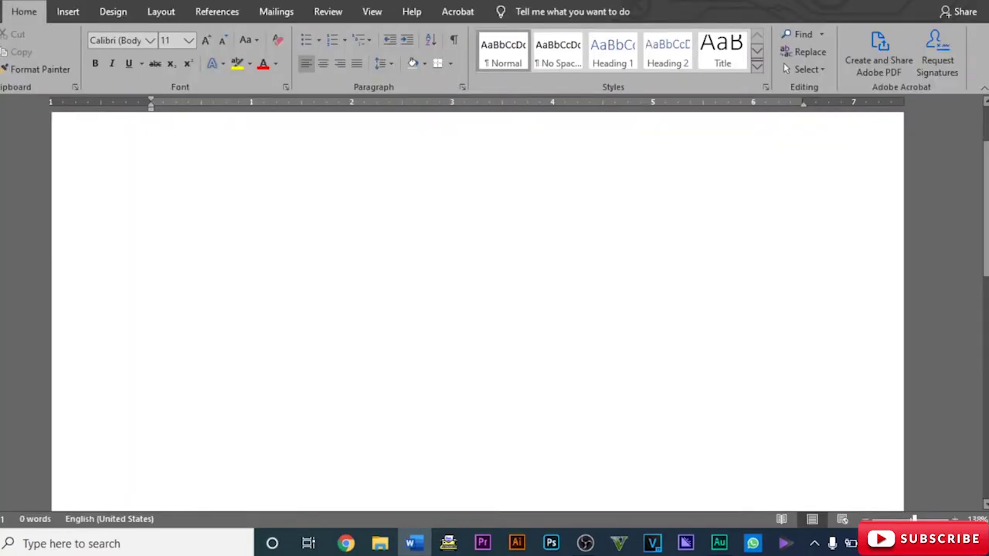
{"action": "key", "text": "super+space"}
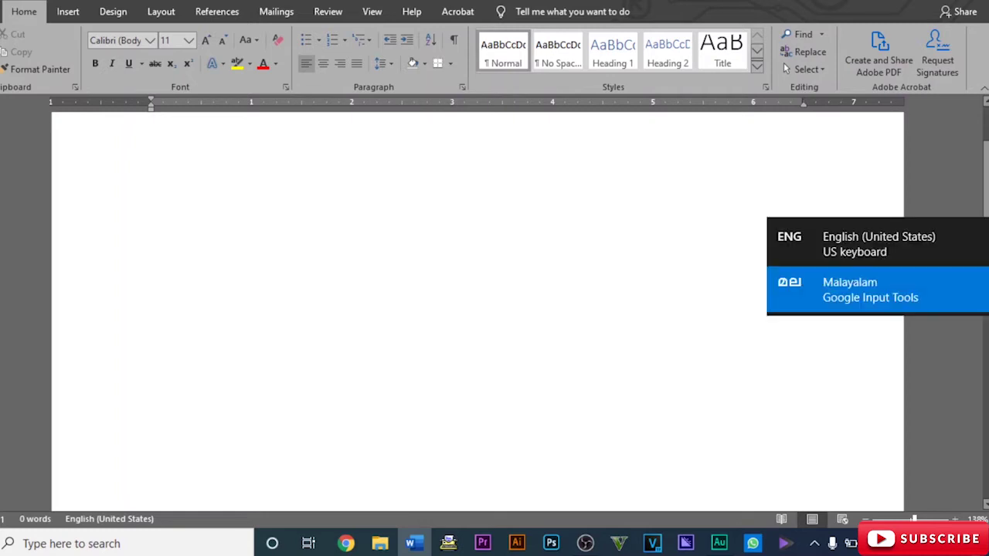
{"action": "key", "text": "super+space"}
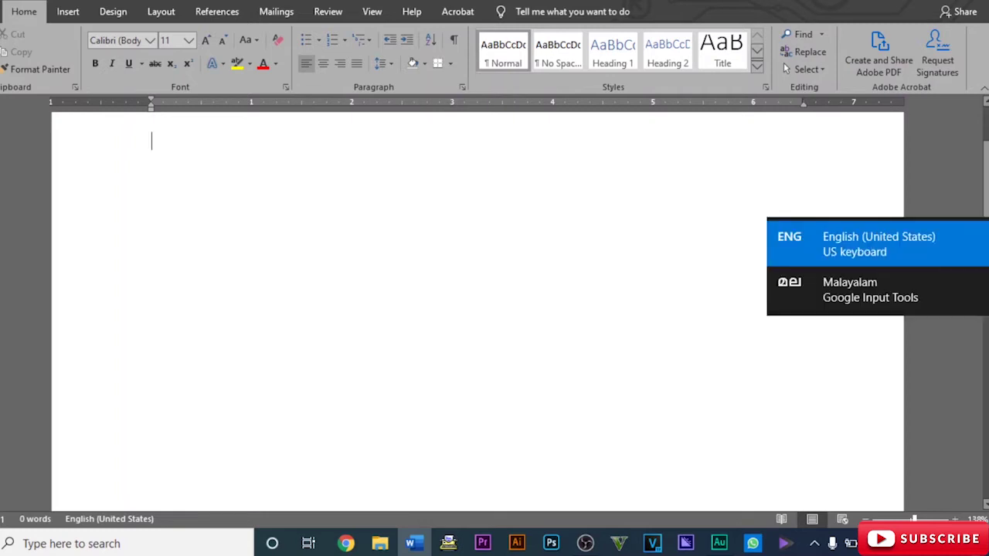
{"action": "key", "text": "super+space"}
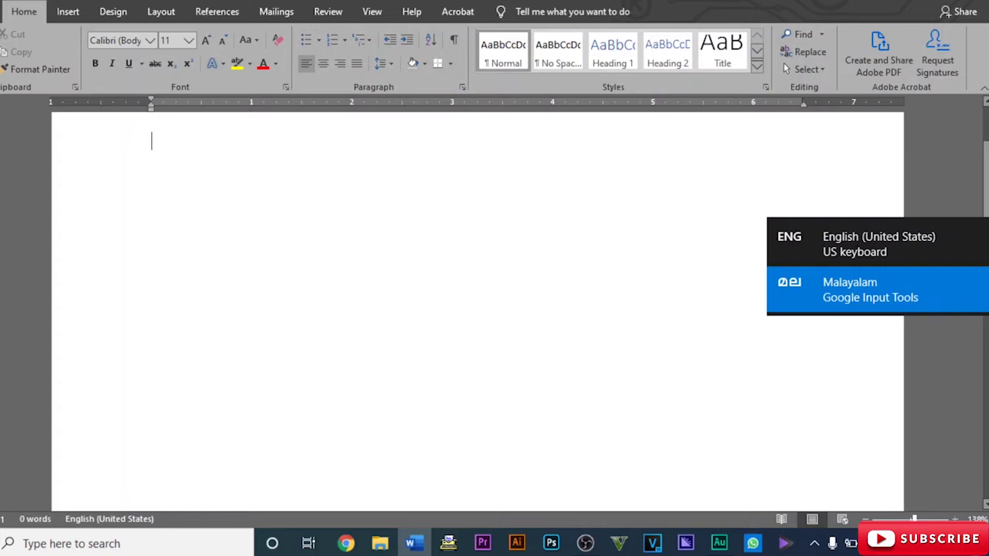
{"action": "key", "text": "super+space"}
{"action": "key", "text": "super+space"}
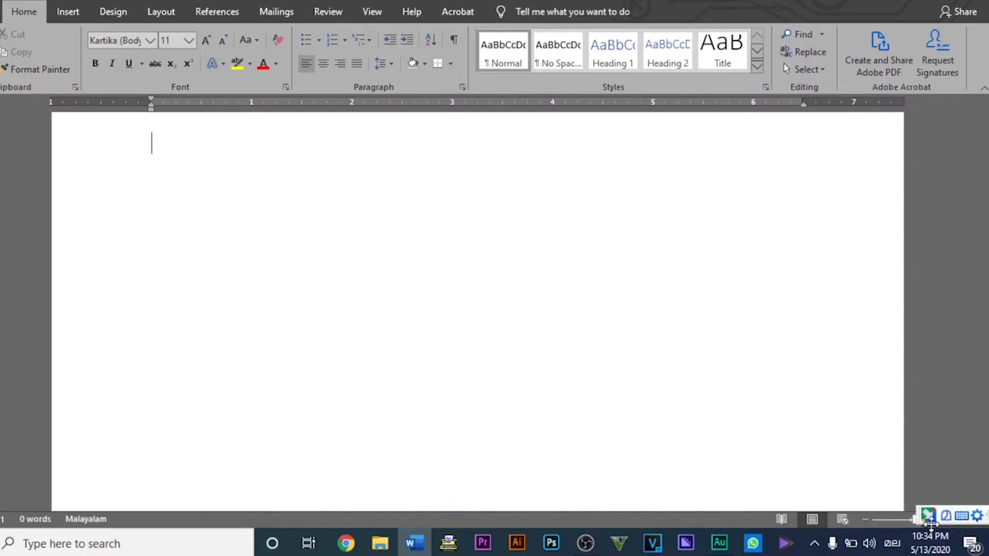
Switch input to Malayalam from the taskbar and type 'engane malayalam gleeshil type cheythu aksharangal krmeekarikkaam'
{"action": "left_click", "coordinate": [892, 543]}
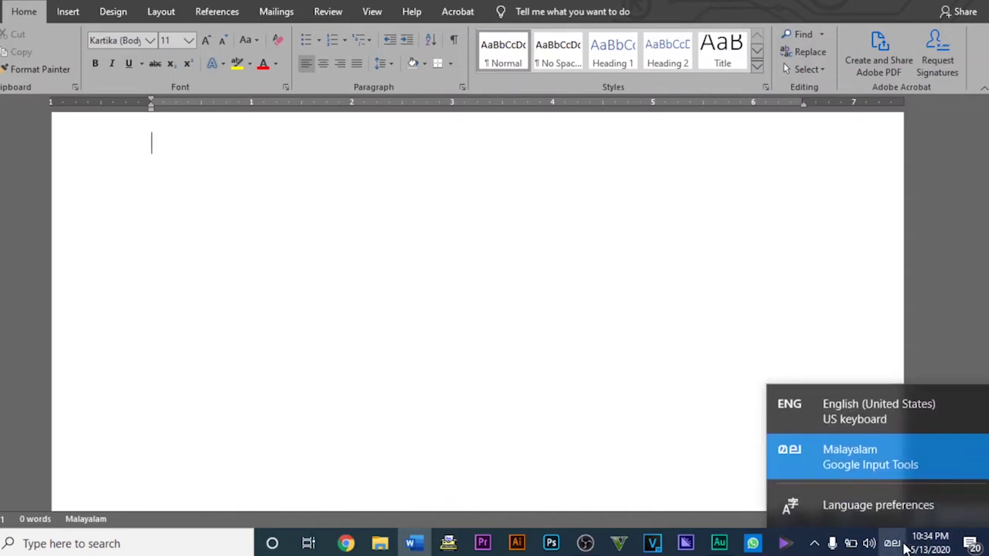
{"action": "left_click", "coordinate": [877, 424]}
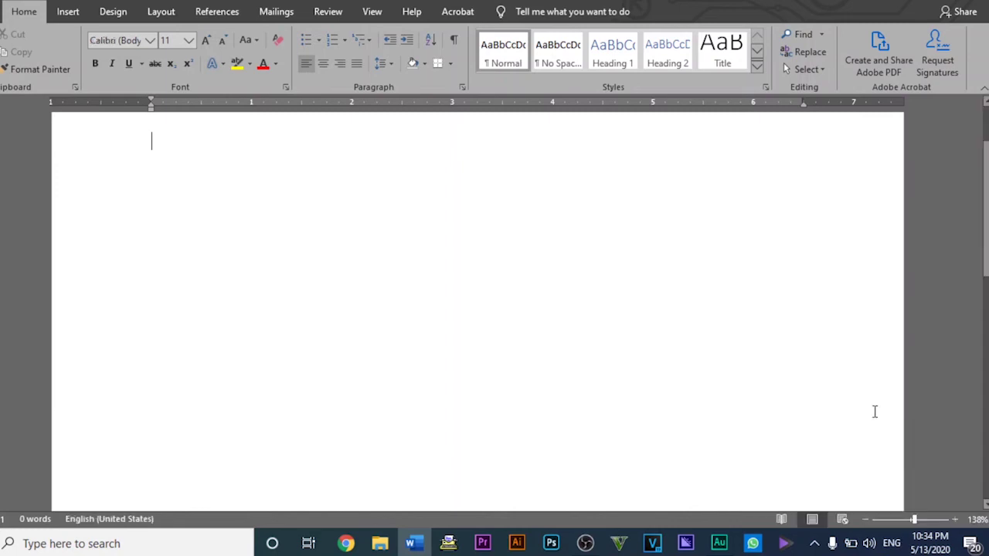
{"action": "left_click", "coordinate": [891, 543]}
{"action": "left_click", "coordinate": [878, 462]}
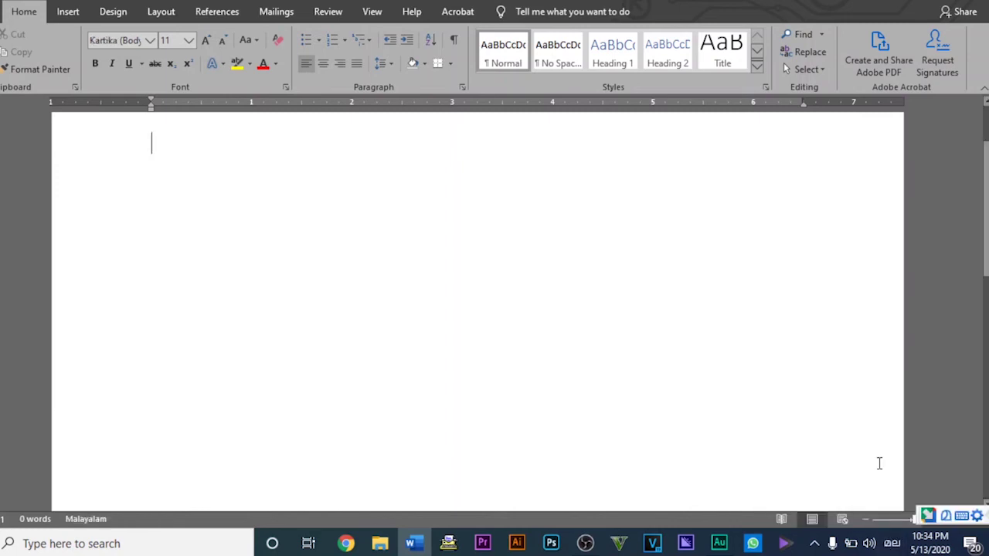
{"action": "type", "text": "engane mal"}
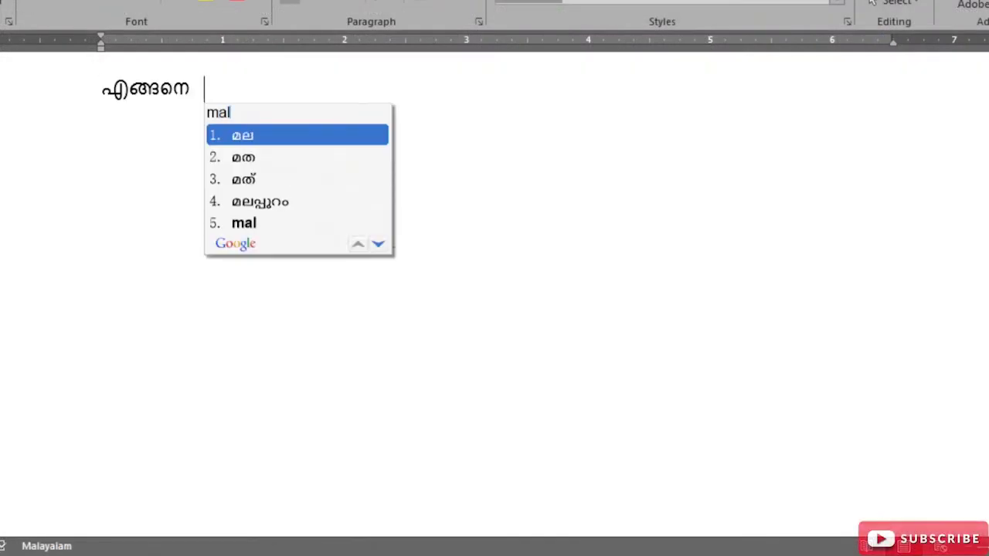
{"action": "type", "text": "ayalam gleeshil "}
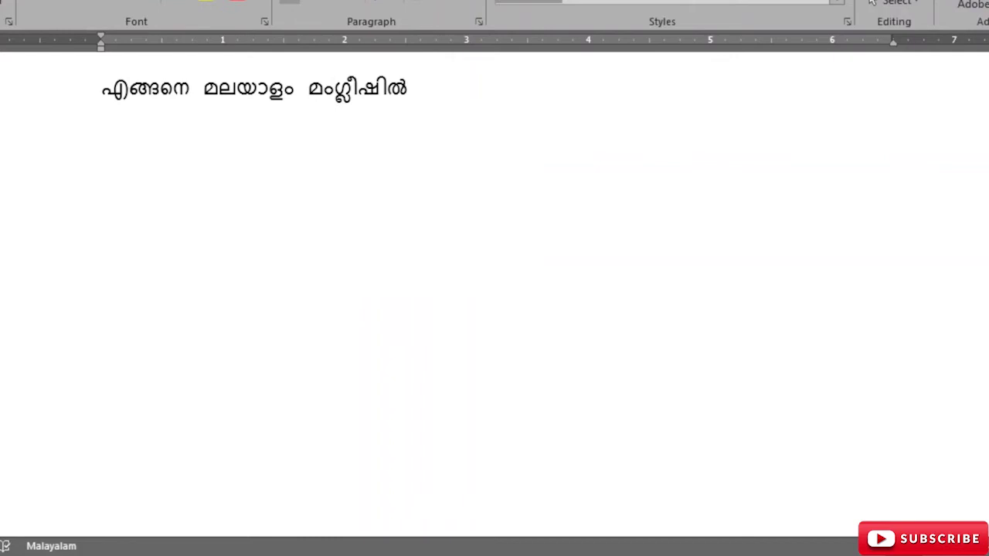
{"action": "type", "text": "type cheythu aksh"}
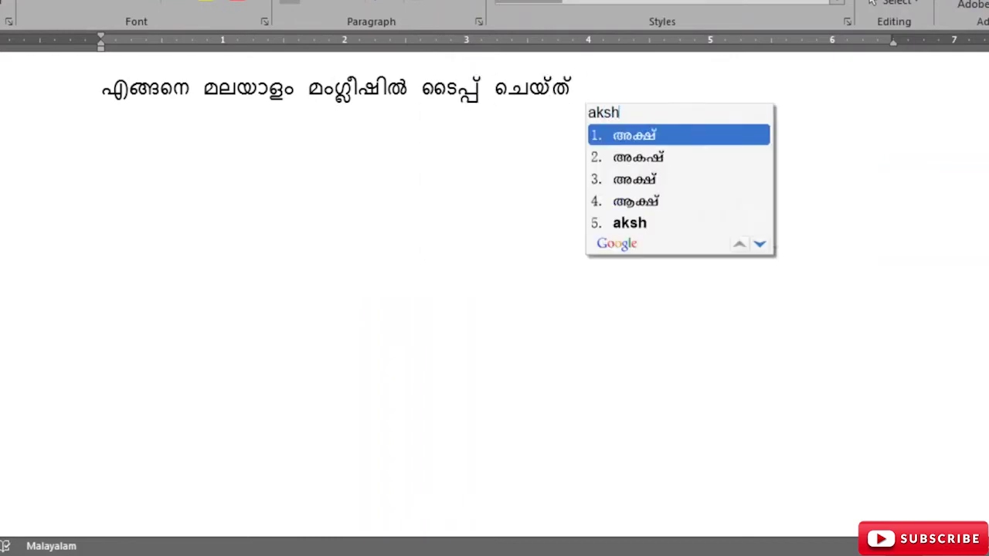
{"action": "type", "text": "arangal krmeekarikkaam"}
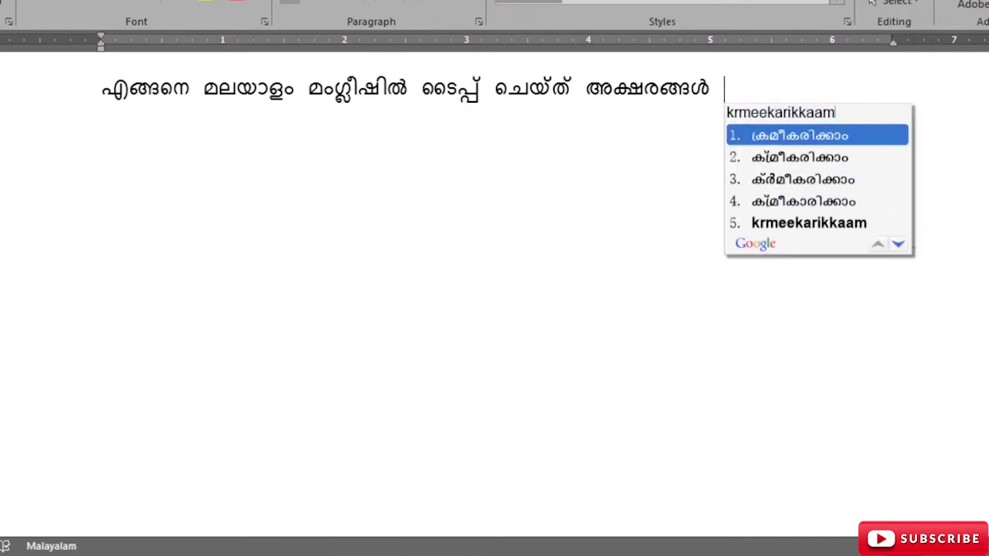
Accept ക്രമീകരിക്കാം as the final word of the Malayalam sentence
{"action": "key", "text": "Return"}
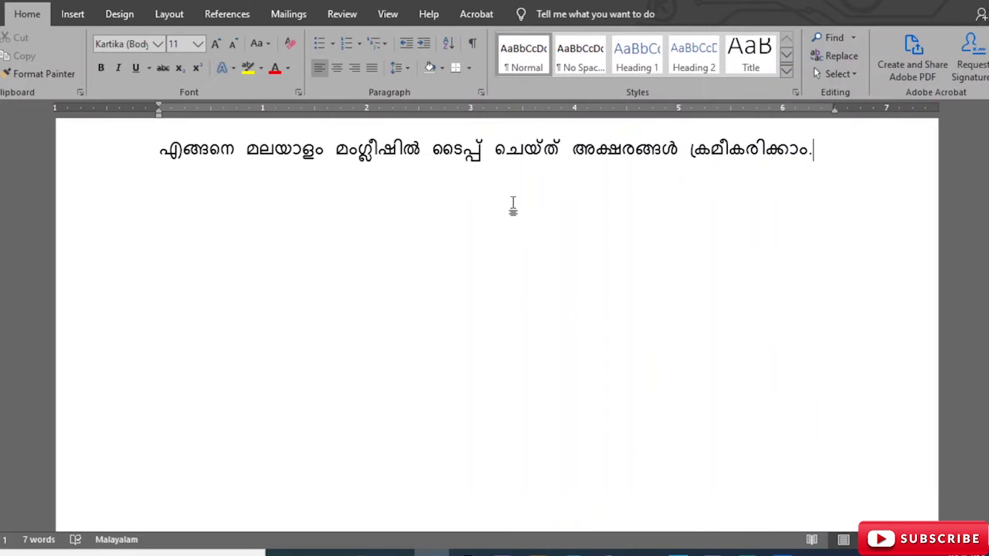
Break the sentence into two lines after ചെയ്ത് and centre both lines
{"action": "left_click", "coordinate": [563, 147]}
{"action": "key", "text": "Return"}
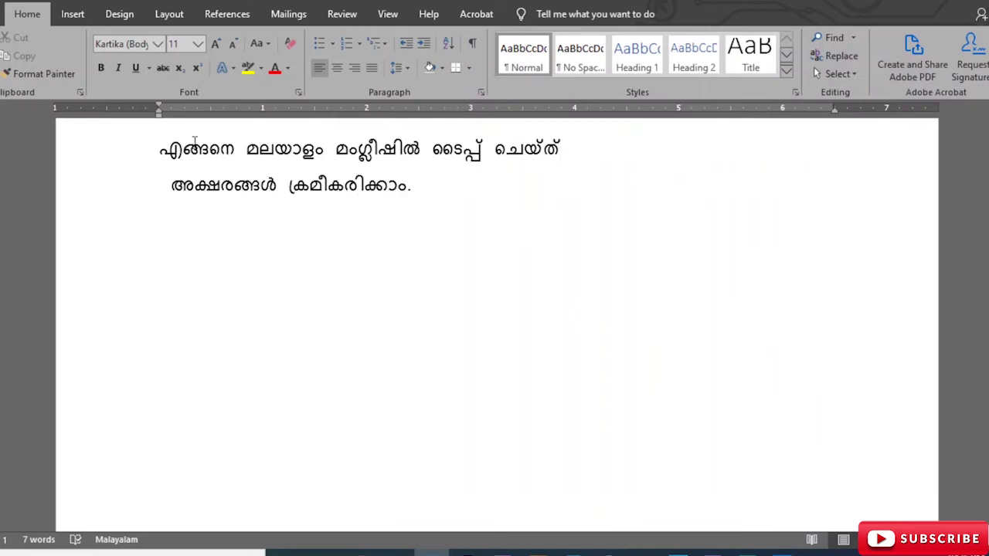
{"action": "left_click_drag", "start_coordinate": [131, 159], "coordinate": [142, 192]}
{"action": "key", "text": "super+c"}
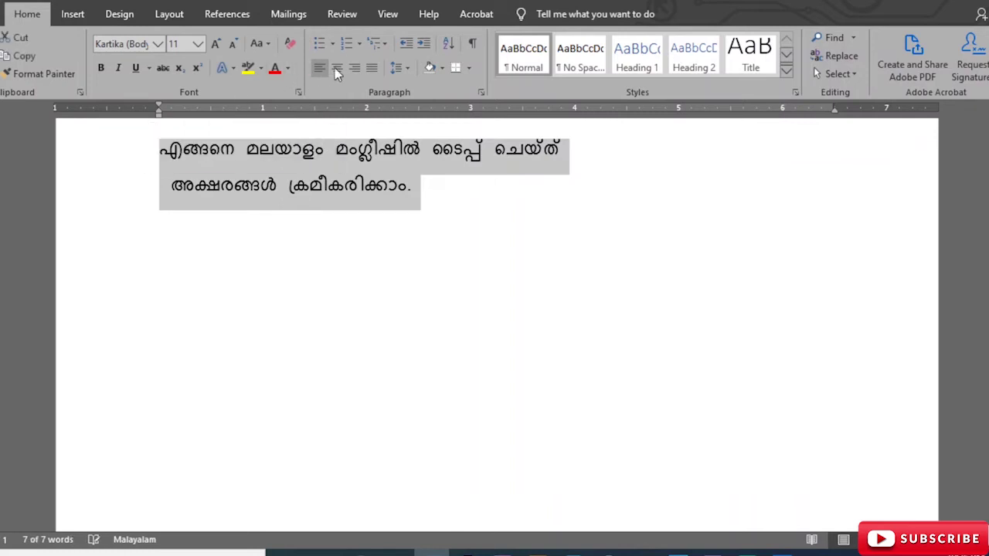
{"action": "left_click", "coordinate": [337, 68]}
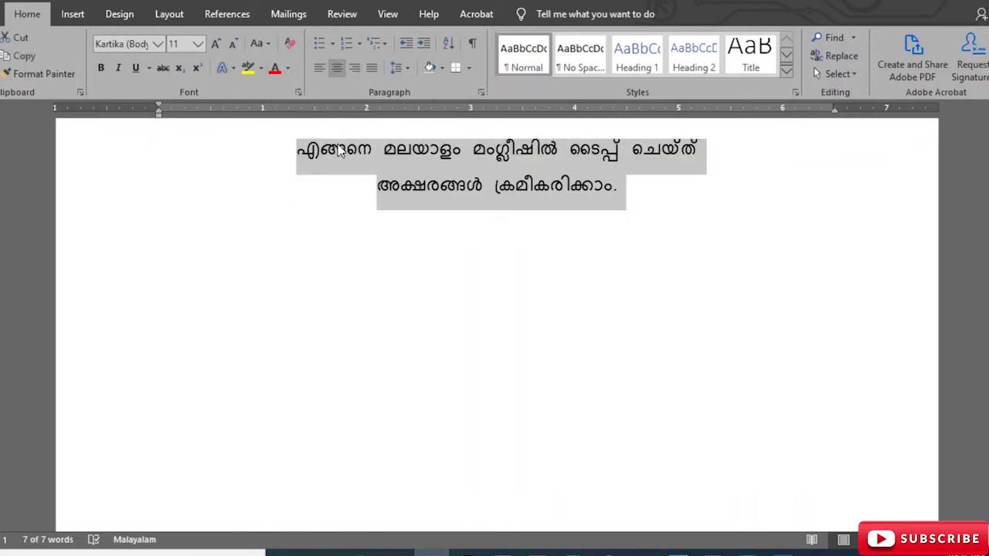
Browse the Font list, leaving the text in Kartika
{"action": "scroll", "coordinate": [249, 173], "scroll_direction": "up", "scroll_amount": 1}
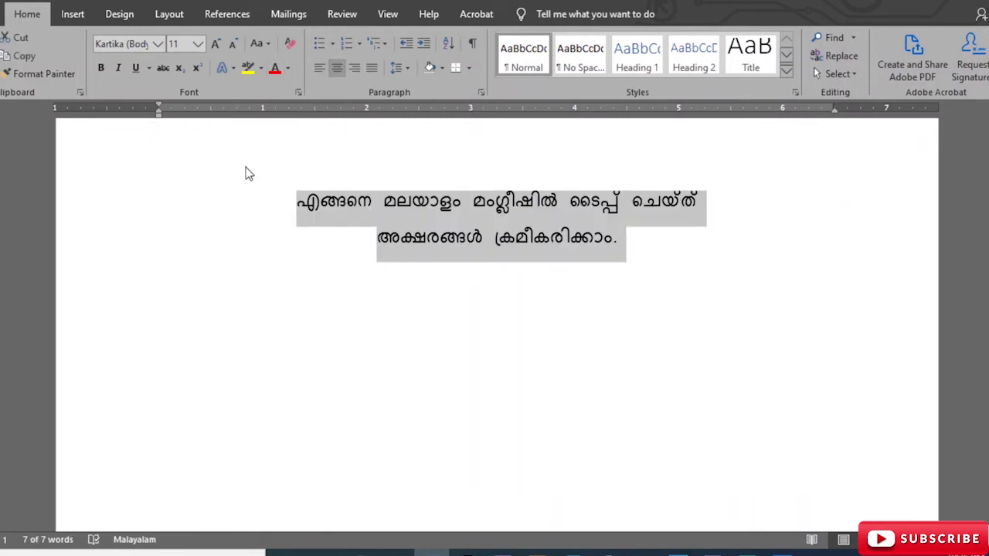
{"action": "scroll", "coordinate": [249, 174], "scroll_direction": "up", "scroll_amount": 1}
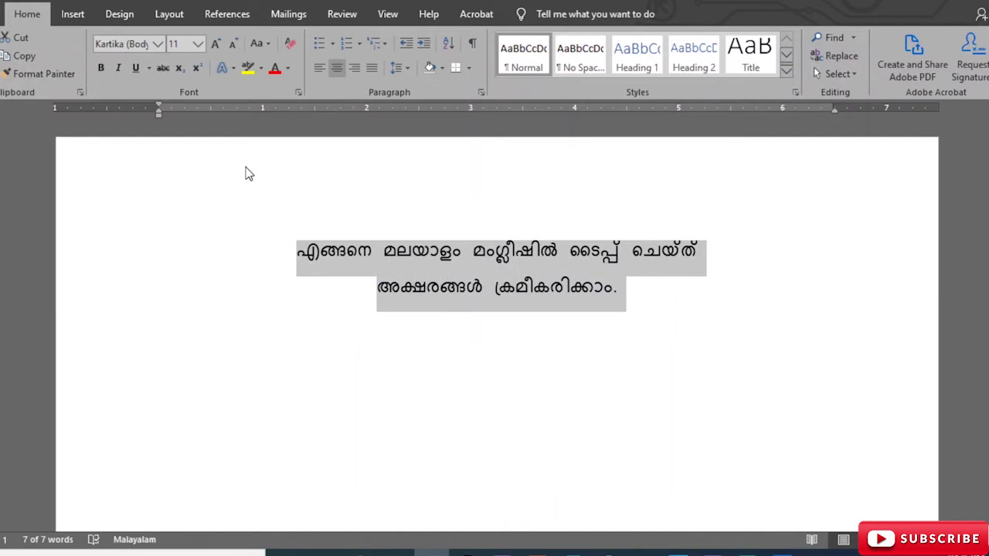
{"action": "left_click", "coordinate": [157, 44]}
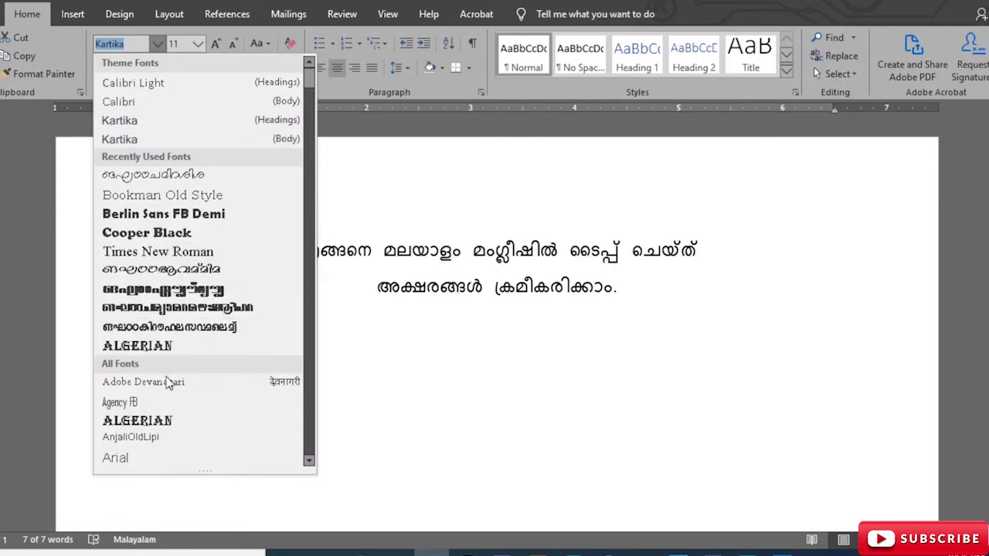
{"action": "left_click", "coordinate": [498, 340]}
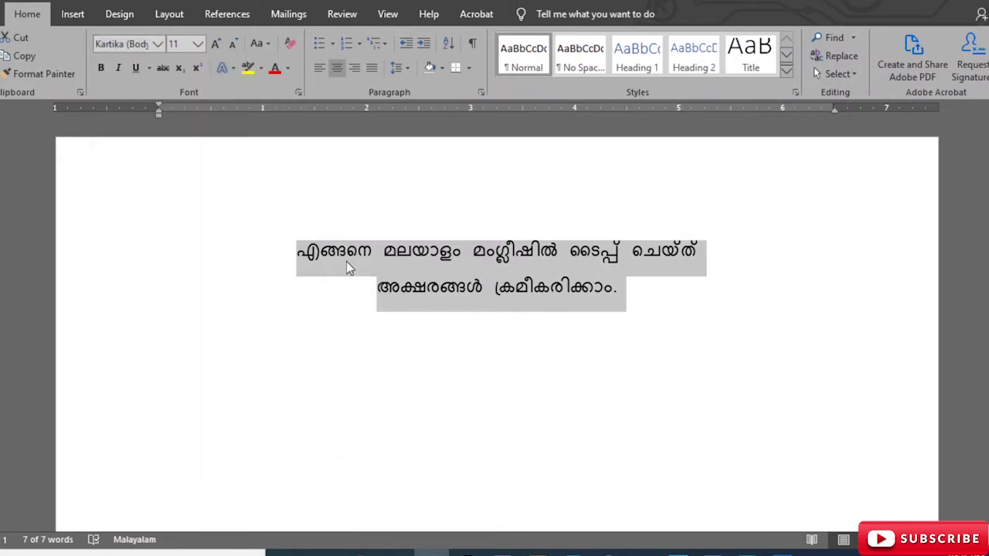
Select both Malayalam lines again and remove them from the page
{"action": "left_click", "coordinate": [346, 255]}
{"action": "left_click_drag", "start_coordinate": [300, 251], "coordinate": [617, 308]}
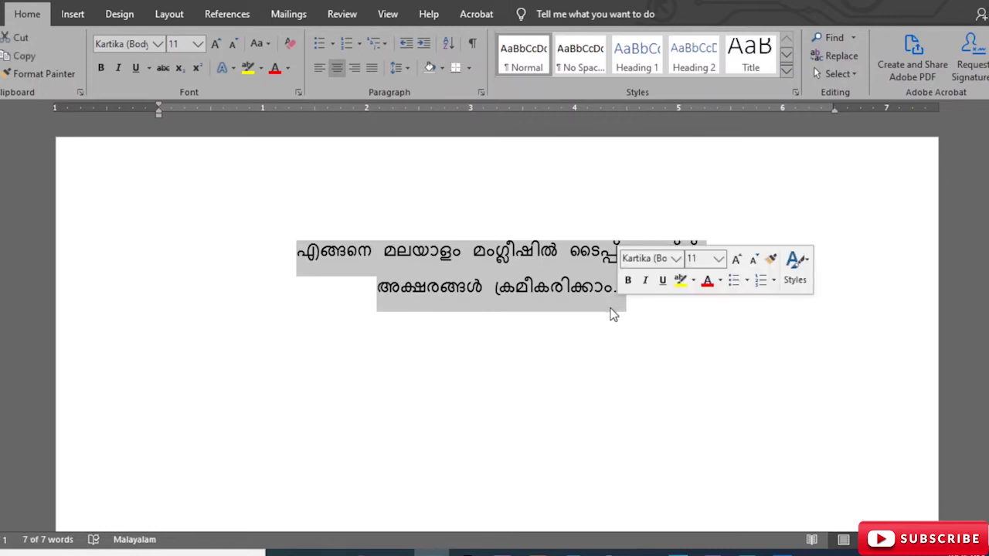
{"action": "key", "text": "Delete"}
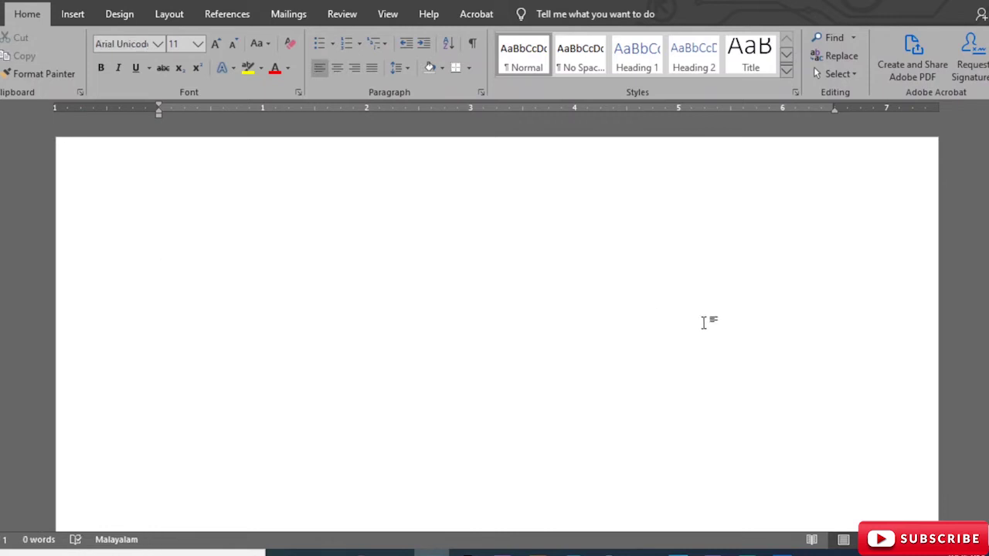
Launch Typeit and paste the cut sentence in as Unicode
{"action": "left_click", "coordinate": [495, 552]}
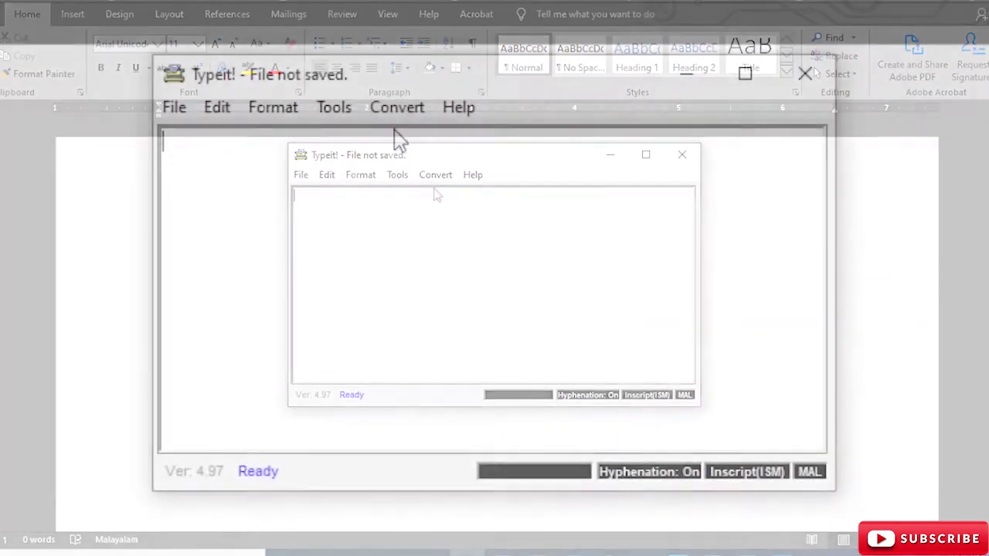
{"action": "left_click", "coordinate": [397, 108]}
{"action": "mouse_move", "coordinate": [425, 170]}
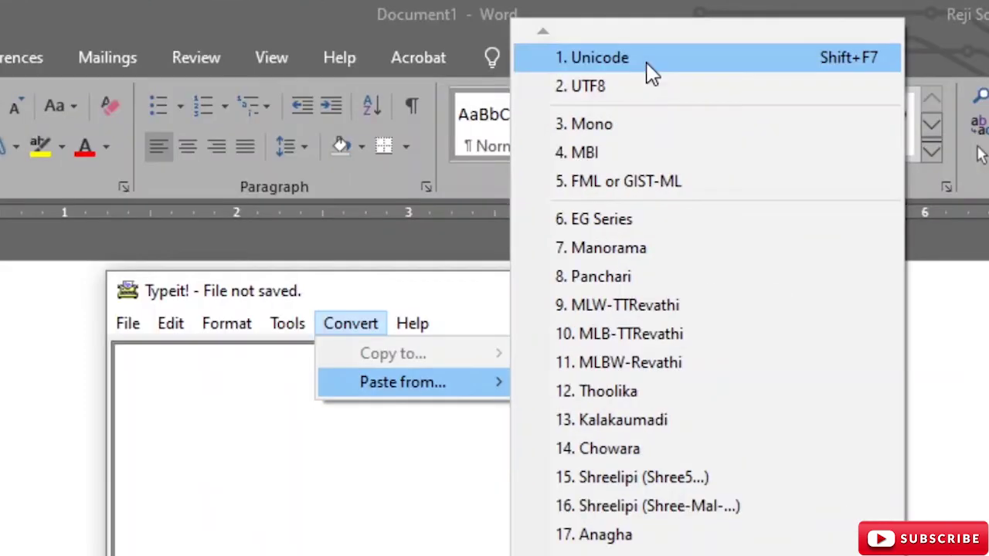
{"action": "left_click", "coordinate": [646, 73]}
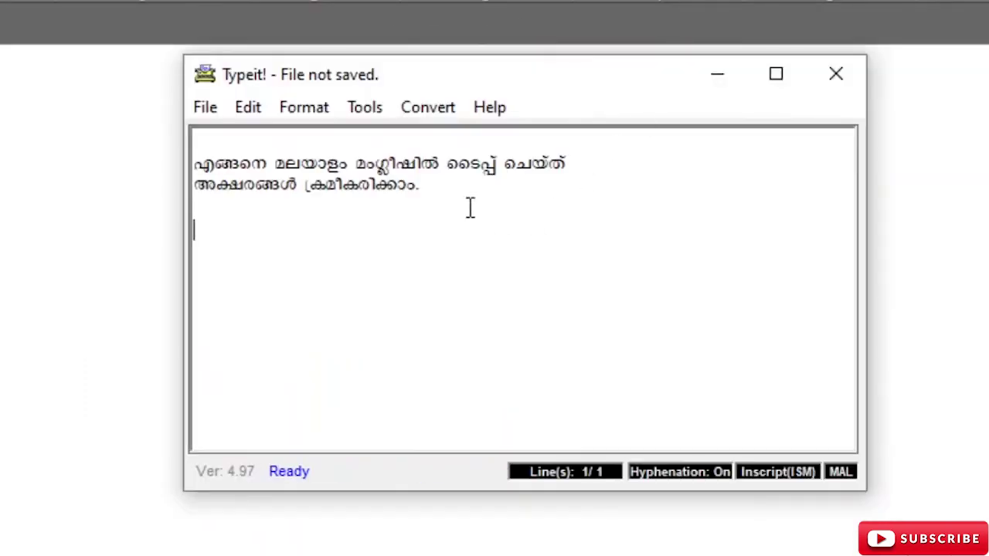
Select all the pasted Malayalam text and copy it with Edit > Copy
{"action": "left_click_drag", "start_coordinate": [435, 190], "coordinate": [143, 151]}
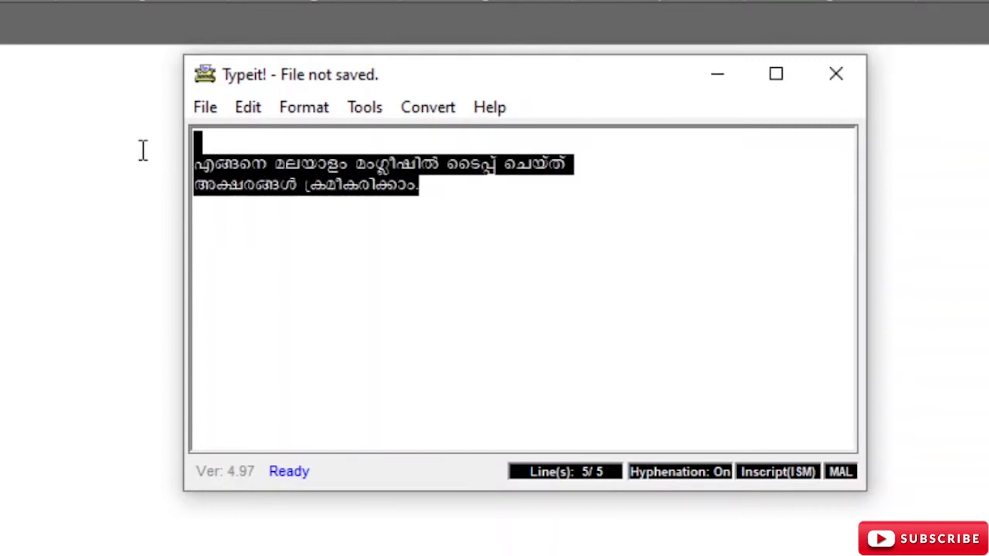
{"action": "left_click", "coordinate": [215, 113]}
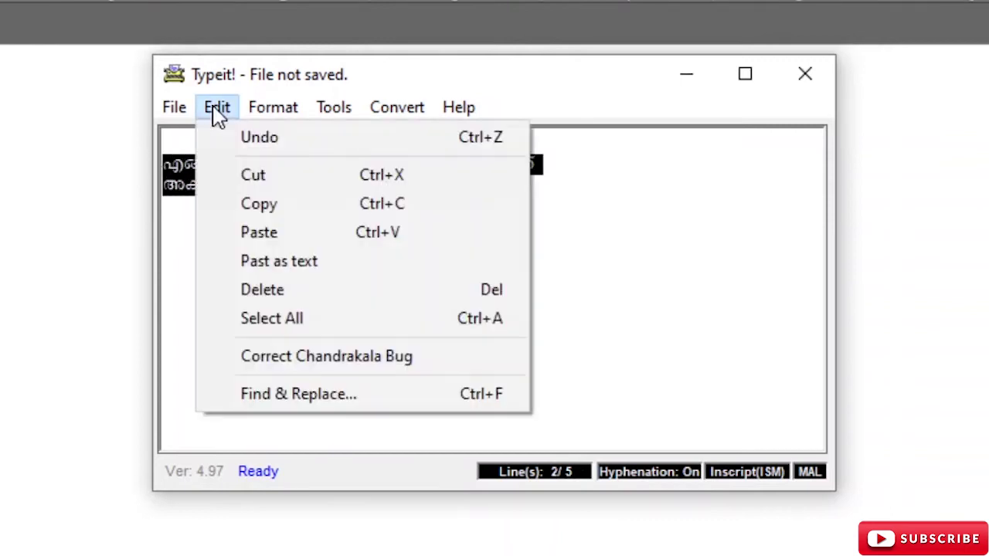
{"action": "left_click", "coordinate": [261, 205]}
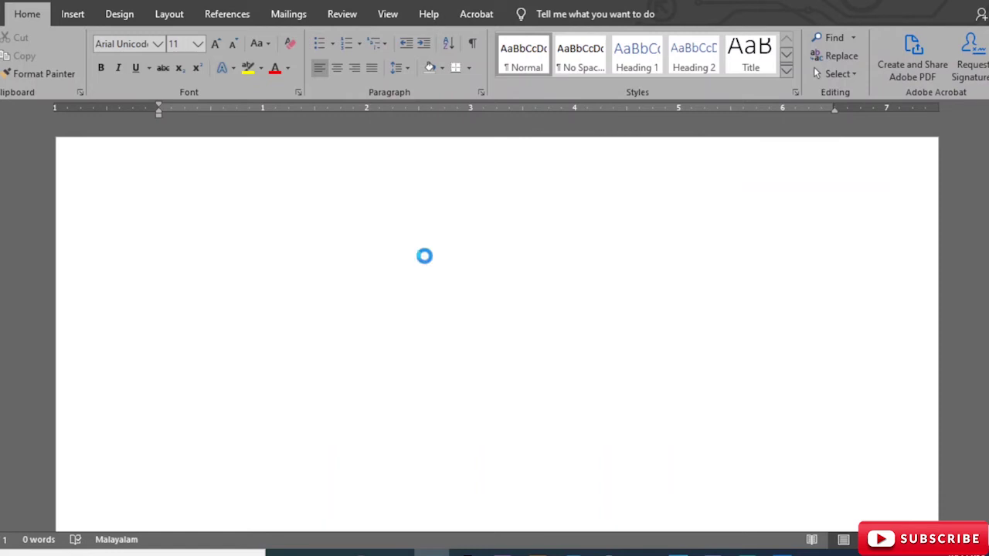
Paste the converted lines onto the blank page as plain text (Keep Text Only)
{"action": "key", "text": "ctrl+v"}
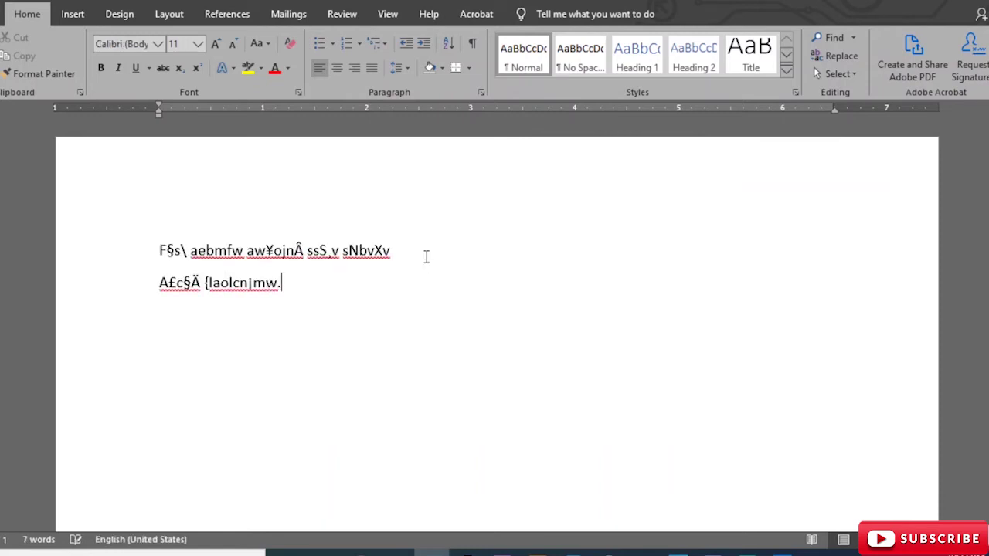
{"action": "key", "text": "ctrl+z"}
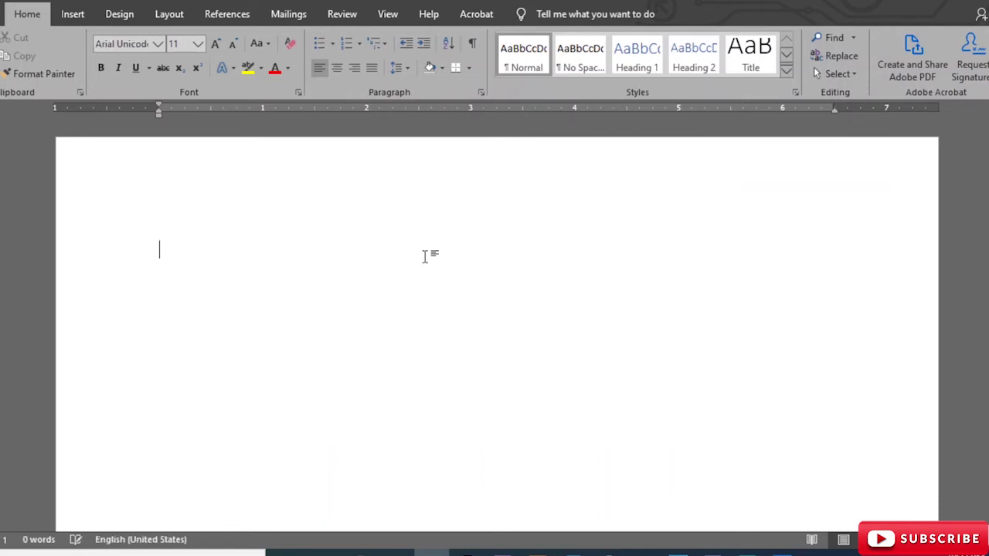
{"action": "right_click", "coordinate": [424, 256]}
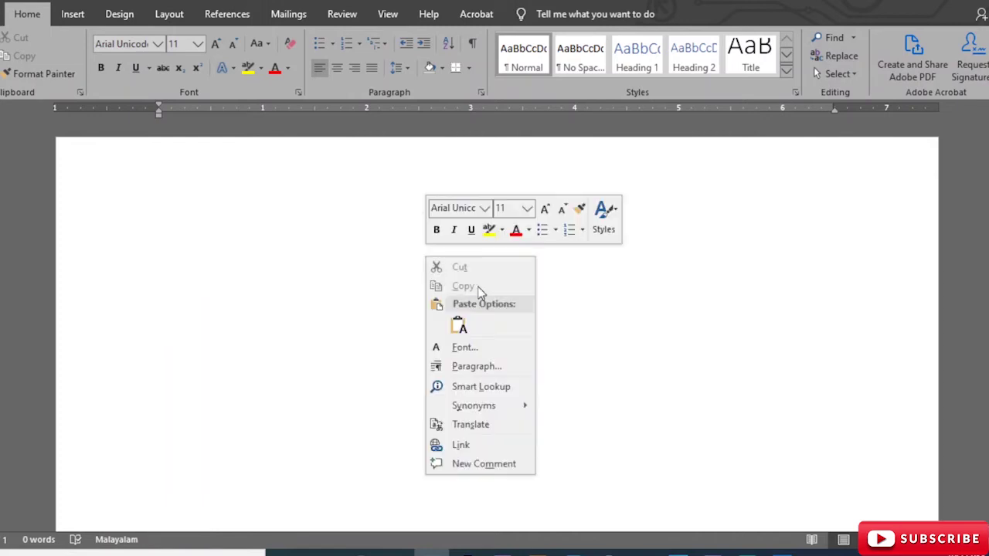
{"action": "left_click", "coordinate": [459, 327]}
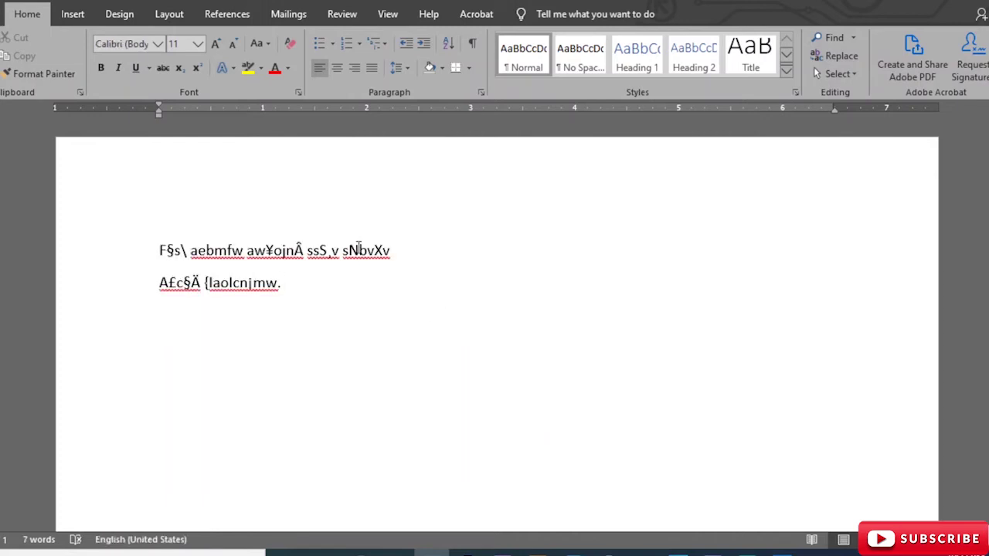
Select both pasted lines, centre them, and start browsing the font list
{"action": "left_click_drag", "start_coordinate": [162, 251], "coordinate": [274, 297]}
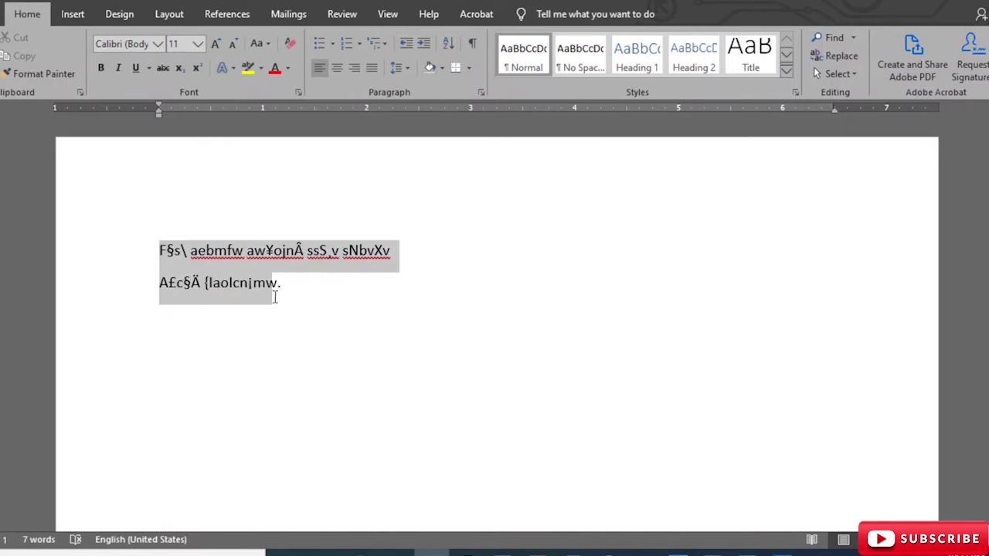
{"action": "left_click", "coordinate": [337, 68]}
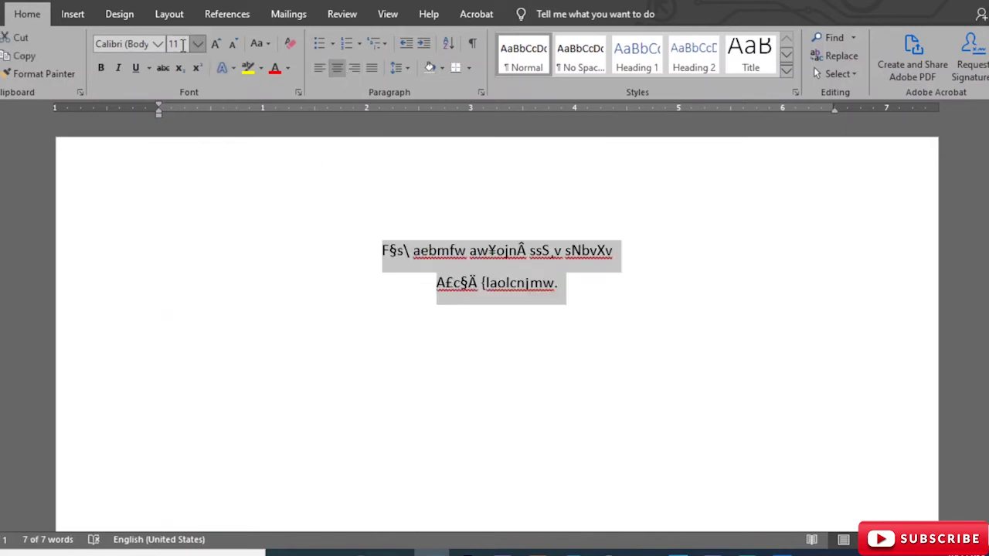
{"action": "left_click", "coordinate": [157, 44]}
{"action": "scroll", "coordinate": [146, 155], "scroll_direction": "down", "scroll_amount": 10}
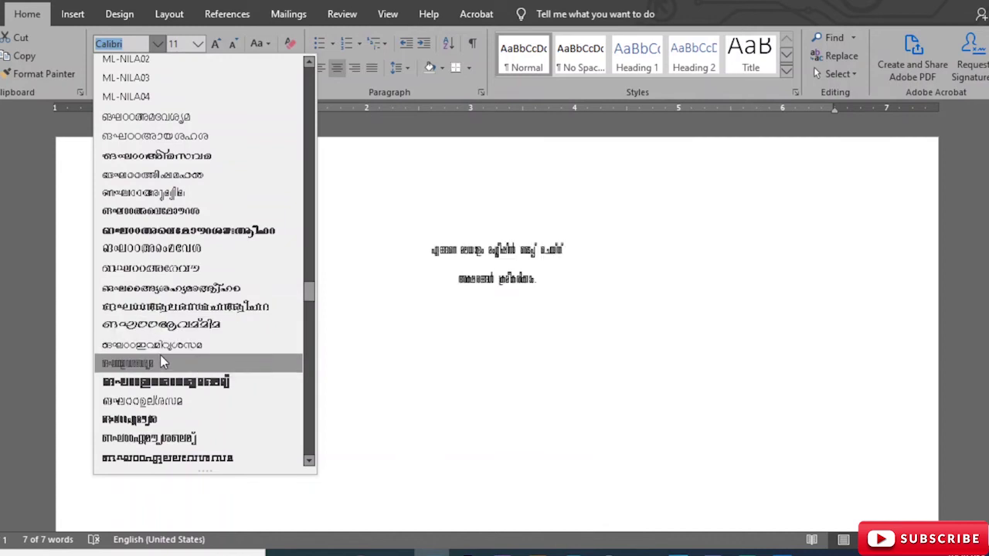
Apply the ML-TTSankar font to the selected lines so they show as Malayalam
{"action": "scroll", "coordinate": [155, 386], "scroll_direction": "down", "scroll_amount": 4}
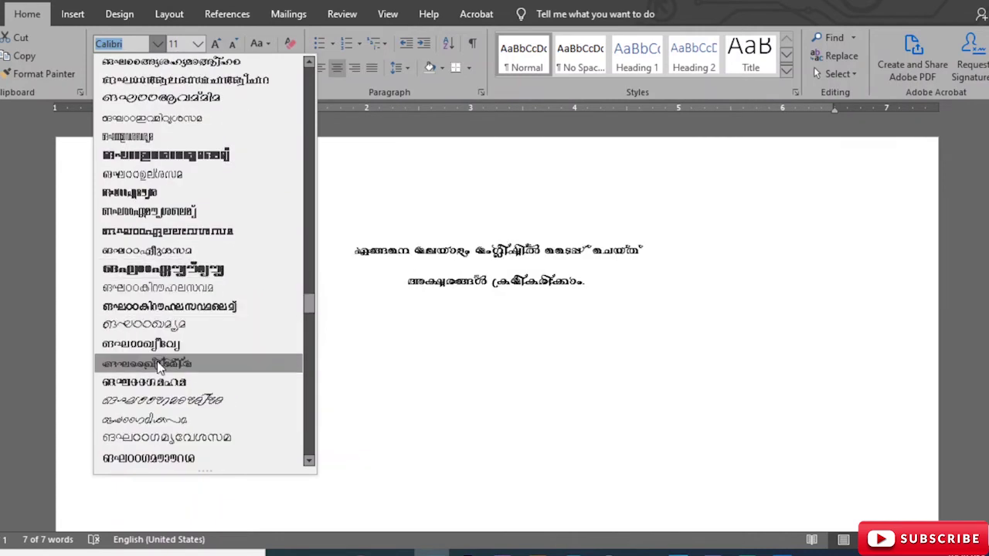
{"action": "scroll", "coordinate": [176, 432], "scroll_direction": "down", "scroll_amount": 3}
{"action": "scroll", "coordinate": [170, 232], "scroll_direction": "down", "scroll_amount": 3}
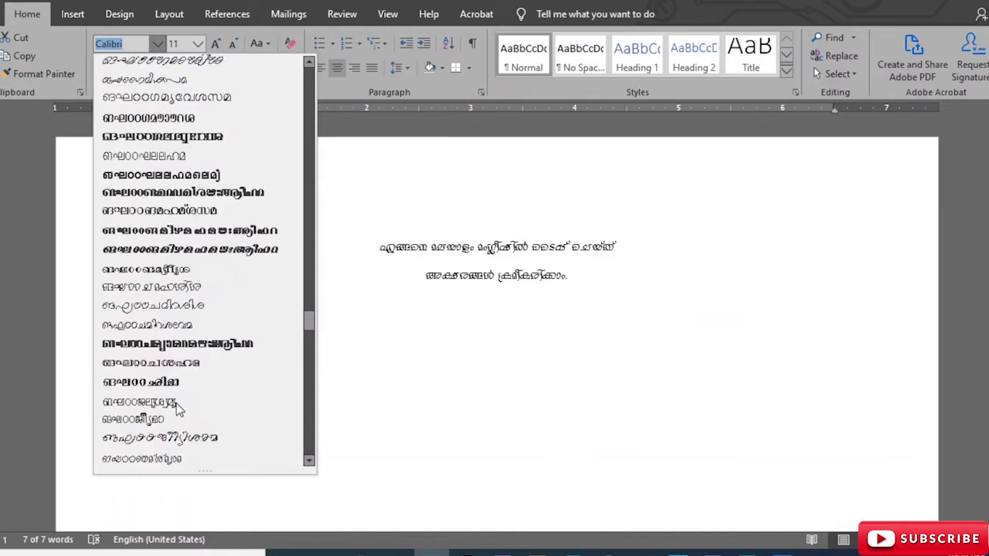
{"action": "scroll", "coordinate": [158, 265], "scroll_direction": "down", "scroll_amount": 2}
{"action": "left_click", "coordinate": [155, 360]}
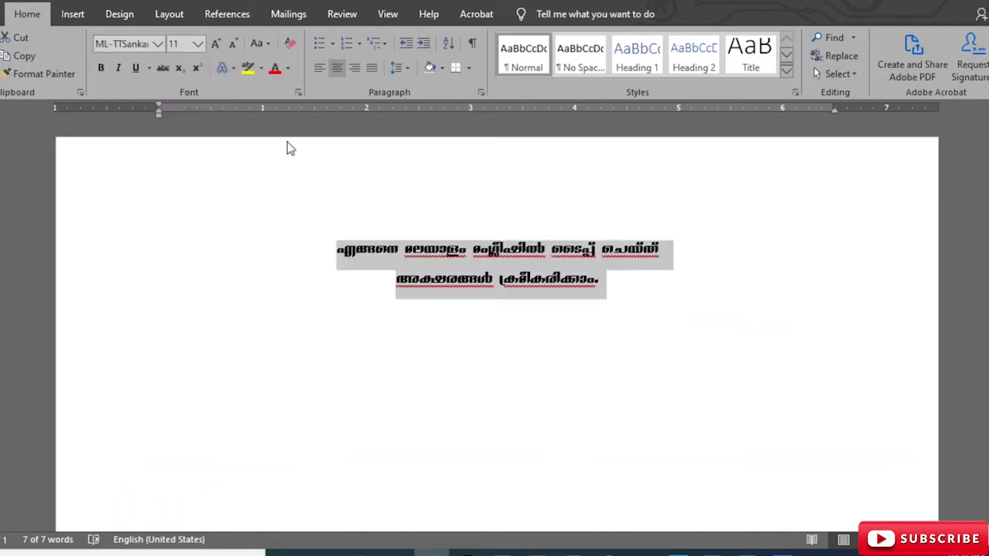
Colour the lines red, set size 20, and apply a blue text effect
{"action": "left_click", "coordinate": [277, 68]}
{"action": "left_click", "coordinate": [198, 44]}
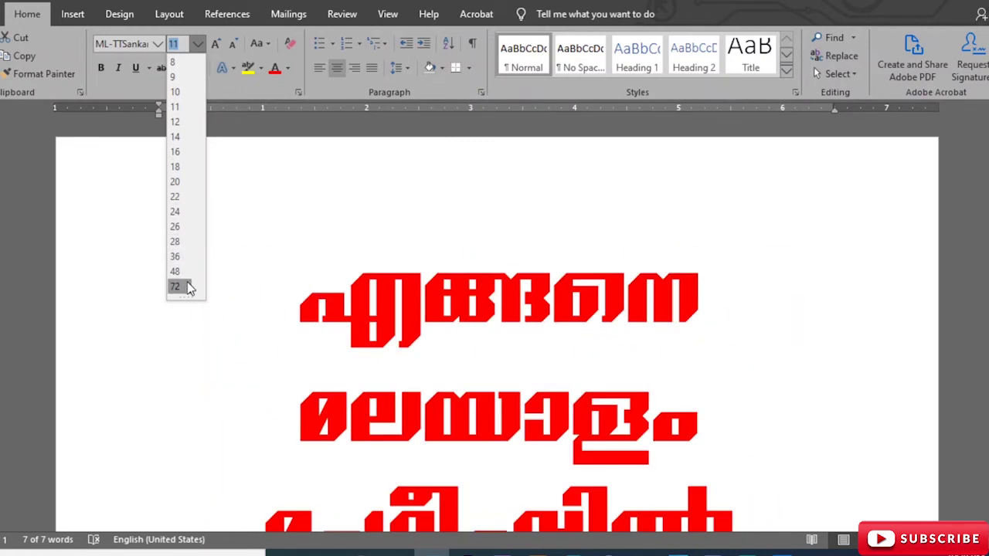
{"action": "left_click", "coordinate": [181, 181]}
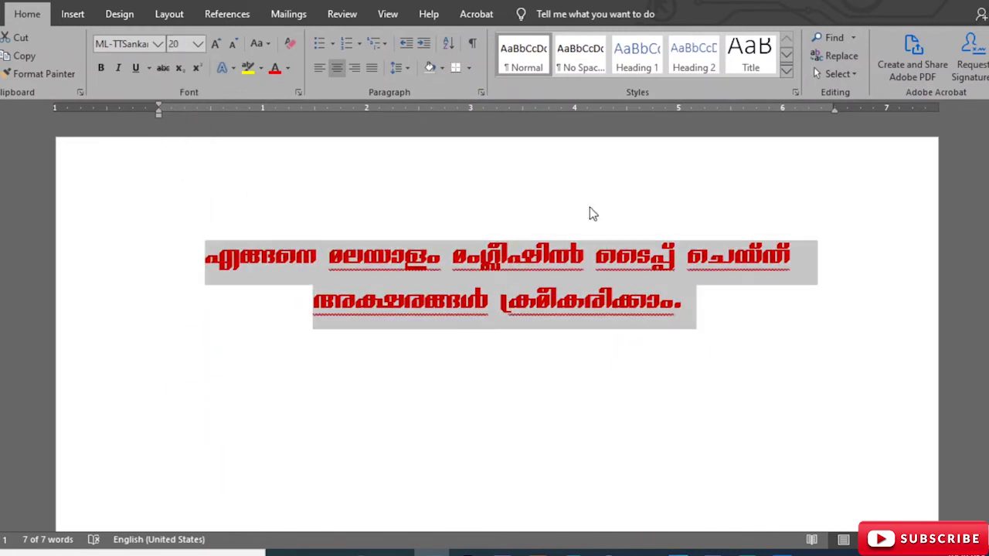
{"action": "left_click", "coordinate": [224, 68]}
{"action": "left_click", "coordinate": [278, 102]}
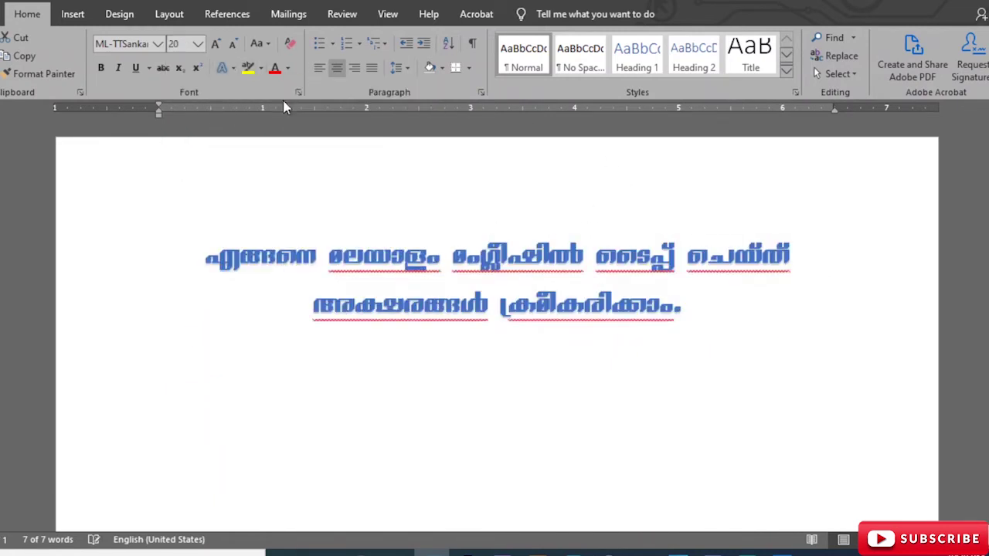
Reselect both styled lines and copy them
{"action": "left_click", "coordinate": [619, 355]}
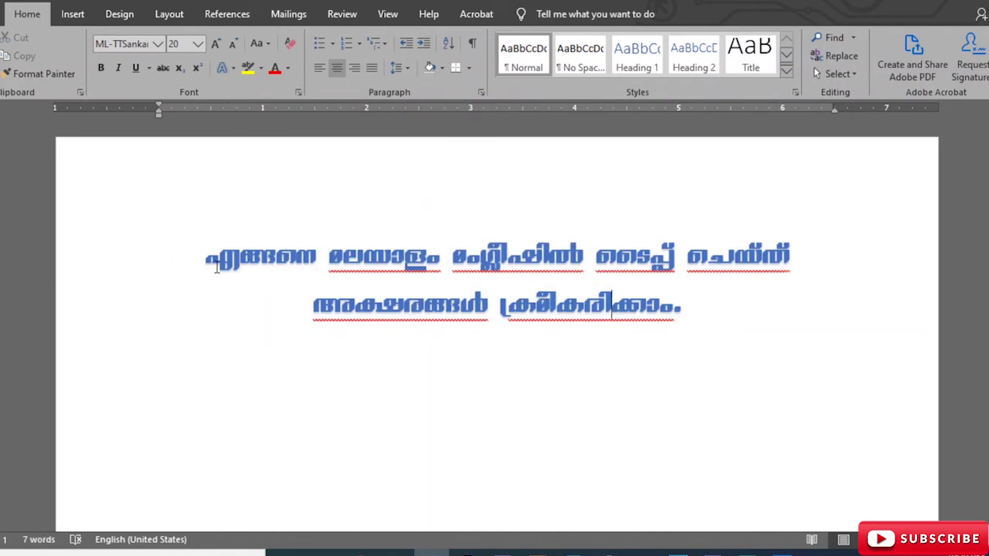
{"action": "left_click_drag", "start_coordinate": [207, 257], "coordinate": [694, 332]}
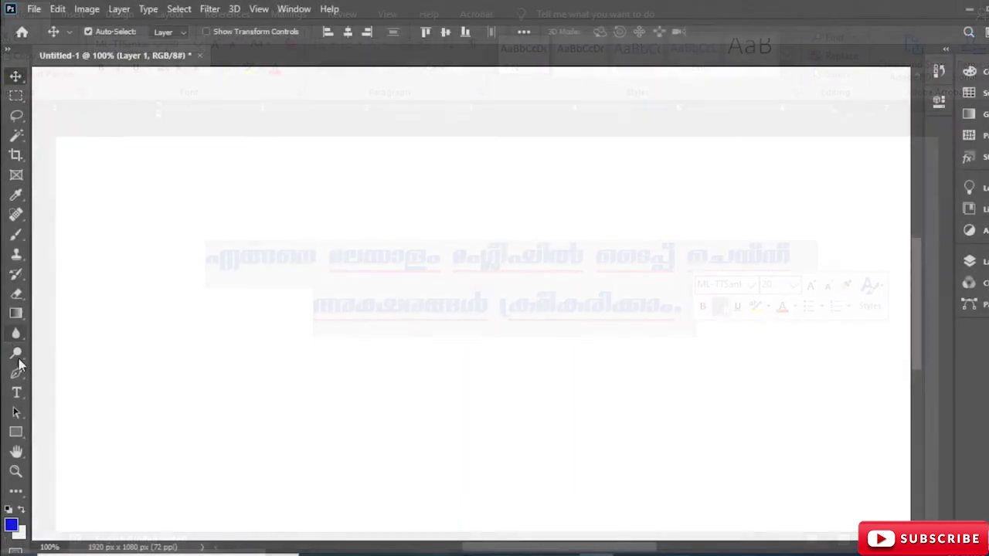
{"action": "key", "text": "t"}
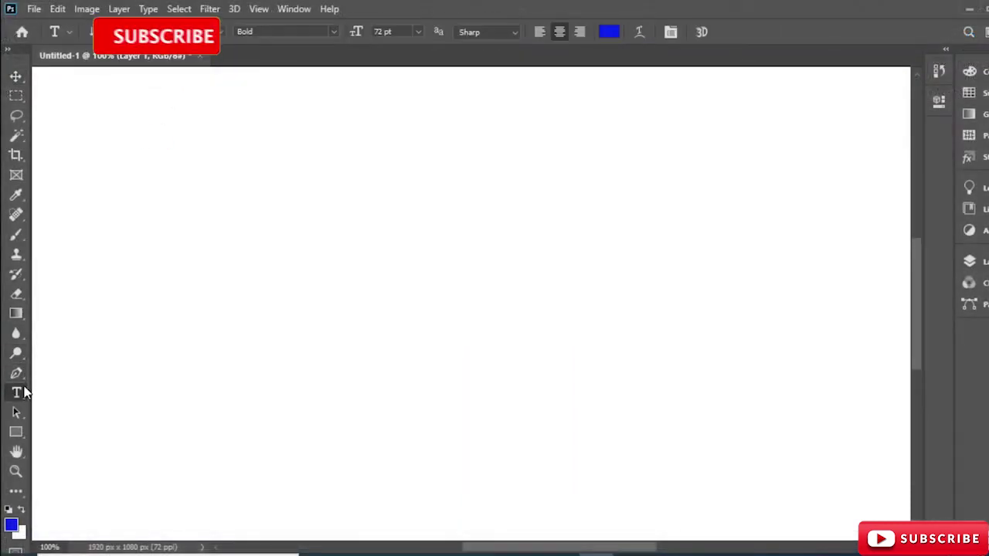
Create a text layer on the canvas and paste the copied Malayalam sentence into it
{"action": "left_click", "coordinate": [425, 275]}
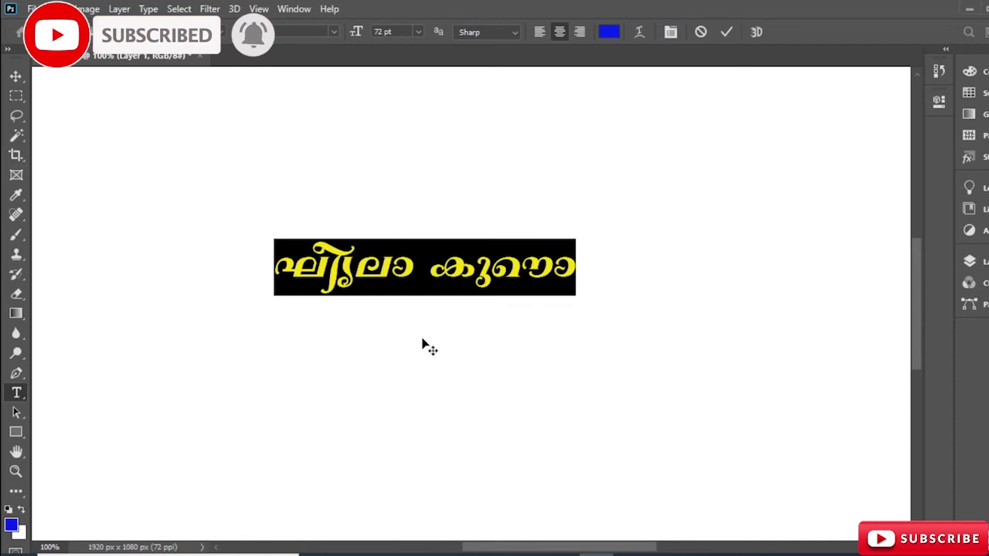
{"action": "key", "text": "ctrl+v"}
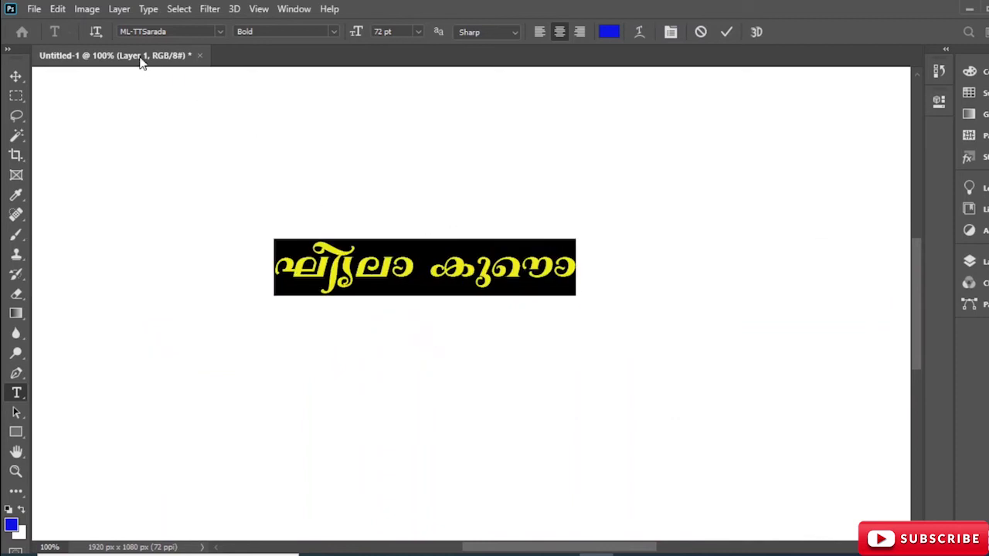
{"action": "left_click", "coordinate": [58, 10]}
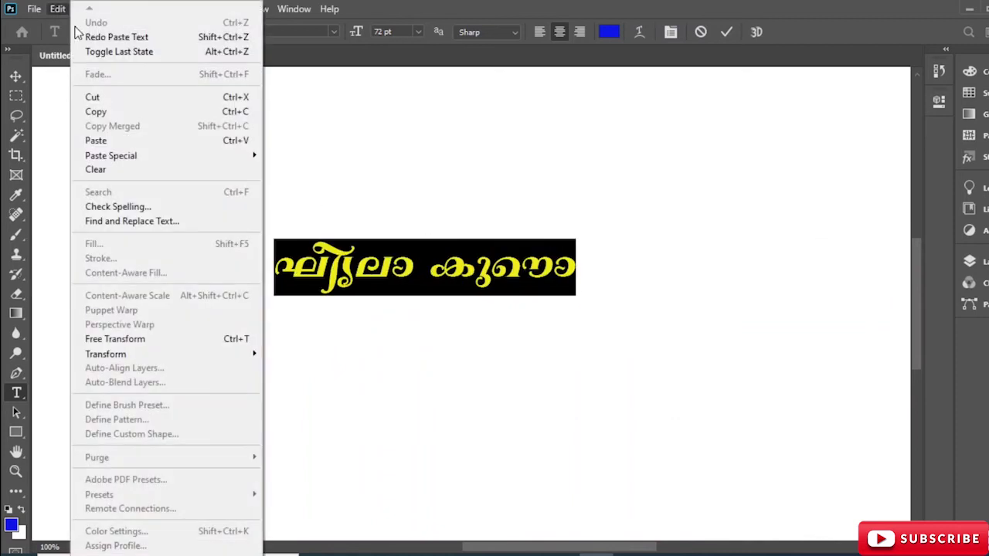
{"action": "left_click", "coordinate": [120, 142]}
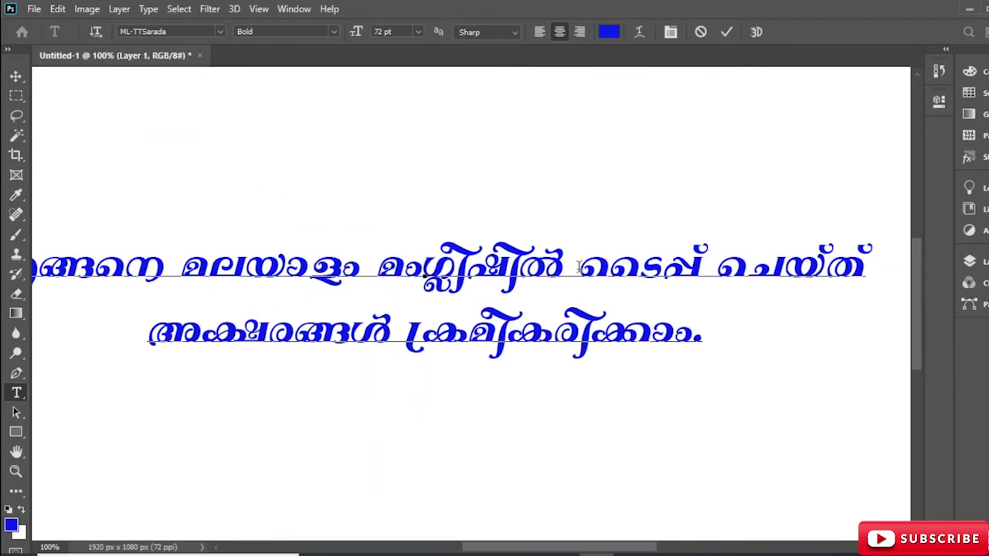
Break the sentence into separate centred lines, then select all the canvas text
{"action": "key", "text": "Return"}
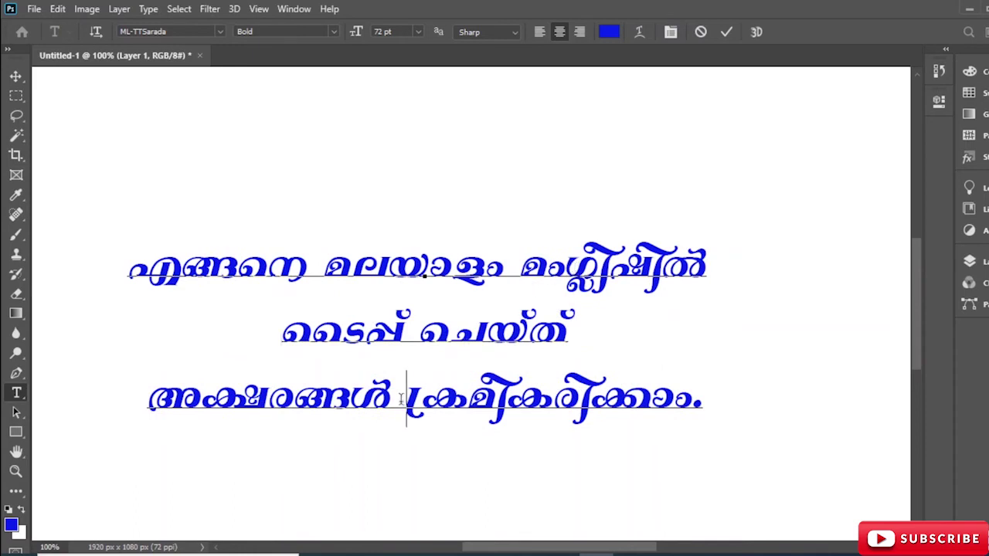
{"action": "key", "text": "Return"}
{"action": "key", "text": "Return"}
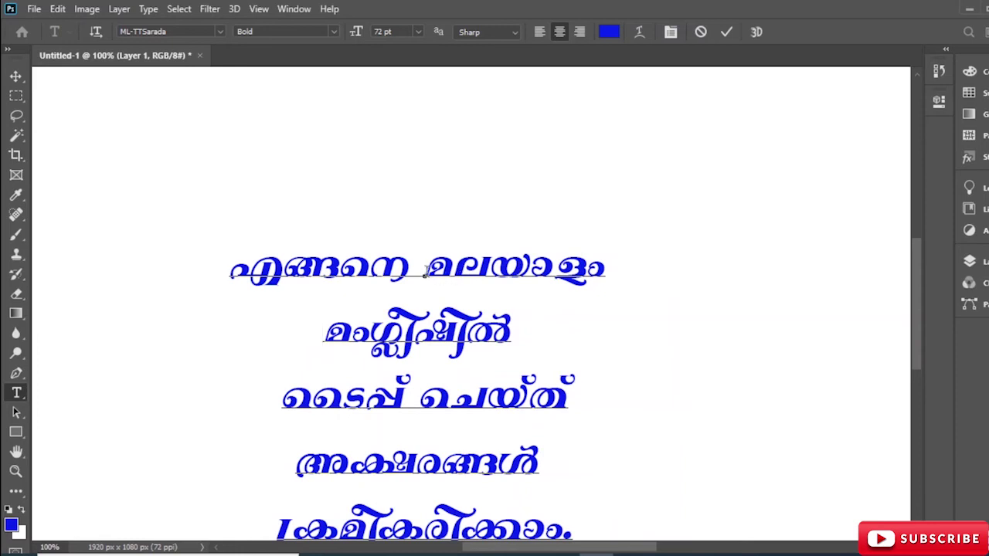
{"action": "scroll", "coordinate": [425, 272], "scroll_direction": "down", "scroll_amount": 1}
{"action": "scroll", "coordinate": [429, 264], "scroll_direction": "down", "scroll_amount": 1}
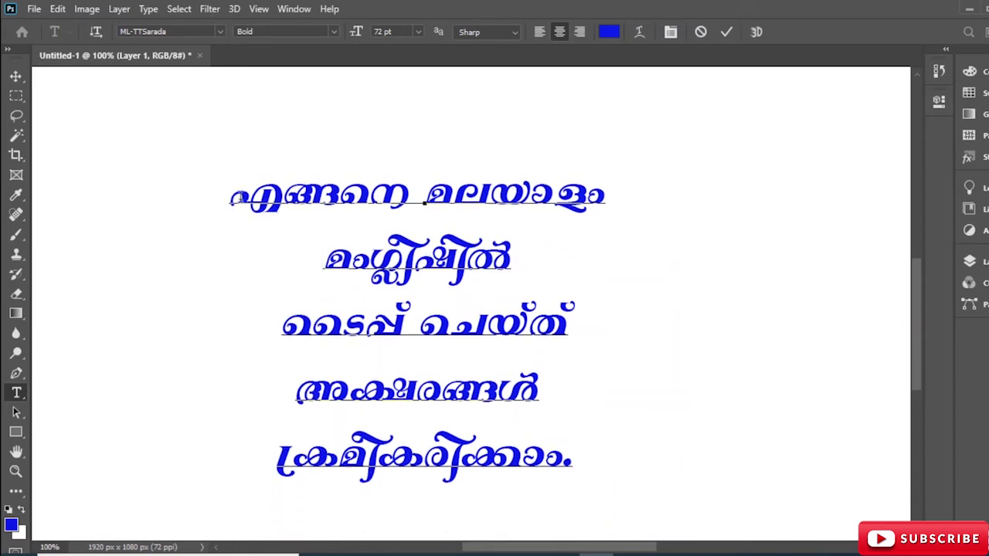
{"action": "left_click_drag", "start_coordinate": [228, 193], "coordinate": [552, 469]}
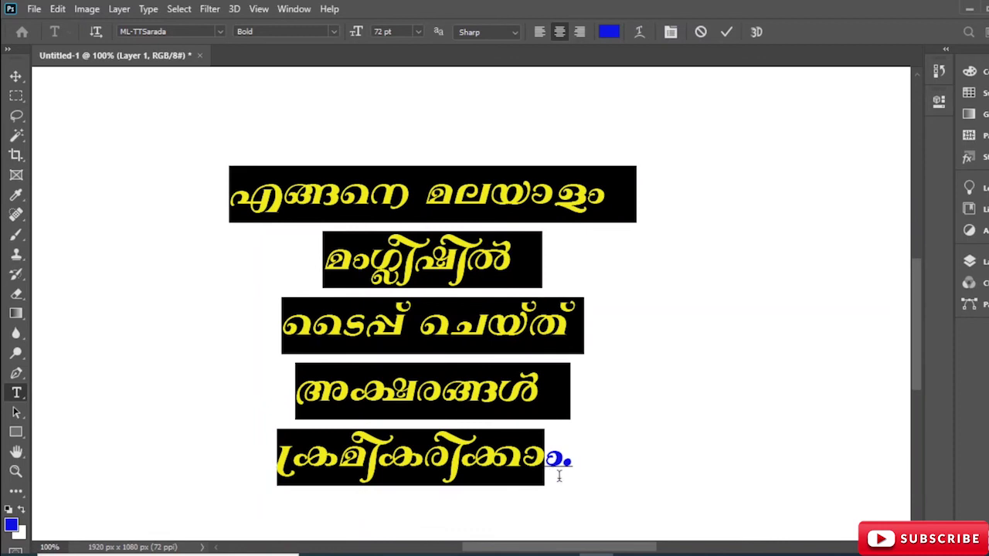
Apply the ML-TTMangalaExBold font to the selected text
{"action": "left_click", "coordinate": [221, 31]}
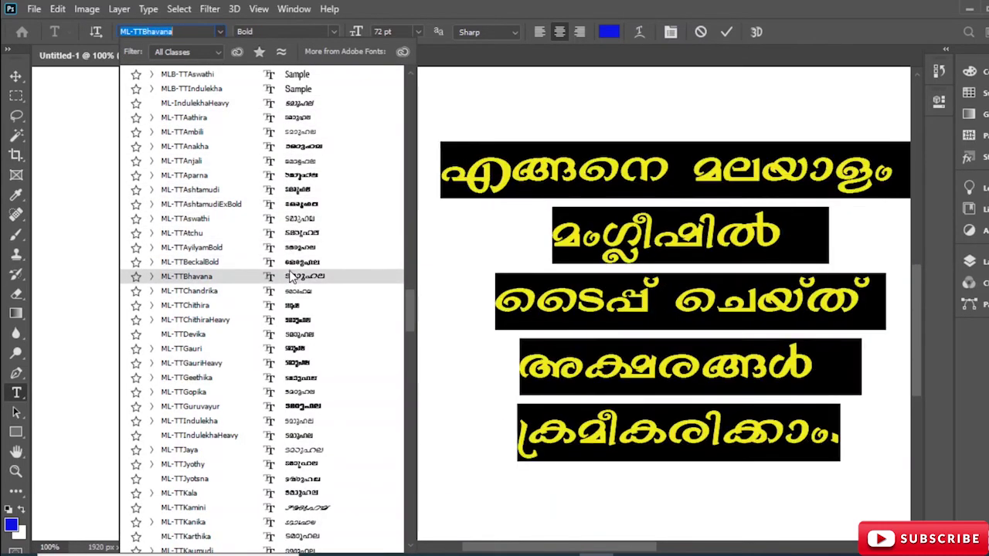
{"action": "scroll", "coordinate": [282, 340], "scroll_direction": "down", "scroll_amount": 3}
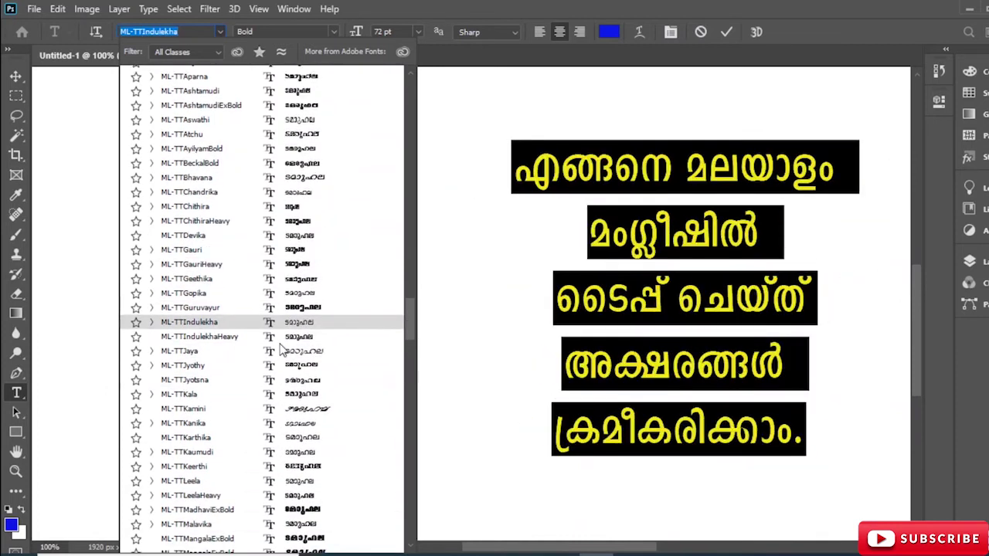
{"action": "scroll", "coordinate": [282, 350], "scroll_direction": "down", "scroll_amount": 3}
{"action": "left_click", "coordinate": [287, 468]}
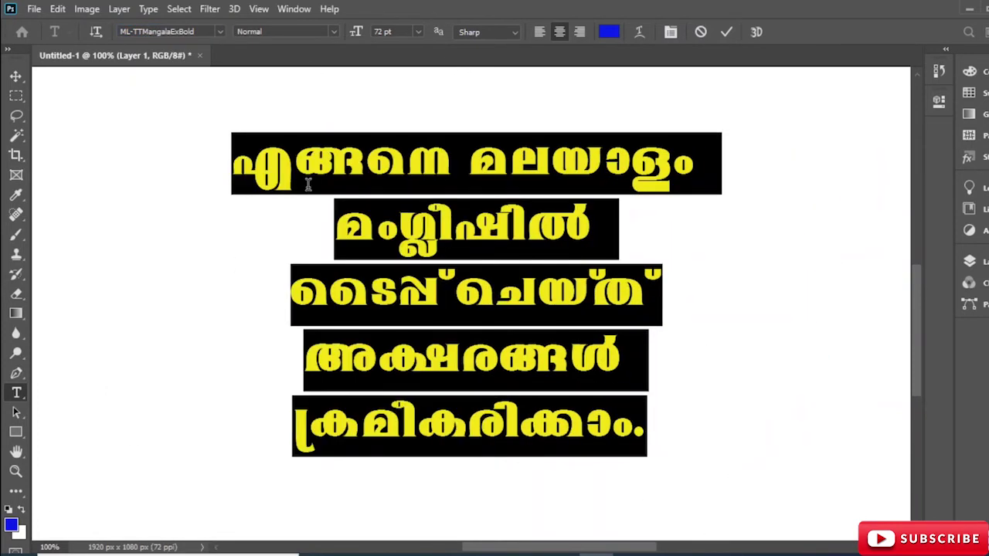
Set a light green foreground colour for the text and commit the edit
{"action": "left_click", "coordinate": [11, 526]}
{"action": "left_click", "coordinate": [494, 146]}
{"action": "left_click", "coordinate": [653, 250]}
{"action": "left_click", "coordinate": [620, 189]}
{"action": "left_click", "coordinate": [775, 111]}
{"action": "key", "text": "Escape"}
{"action": "key", "text": "v"}
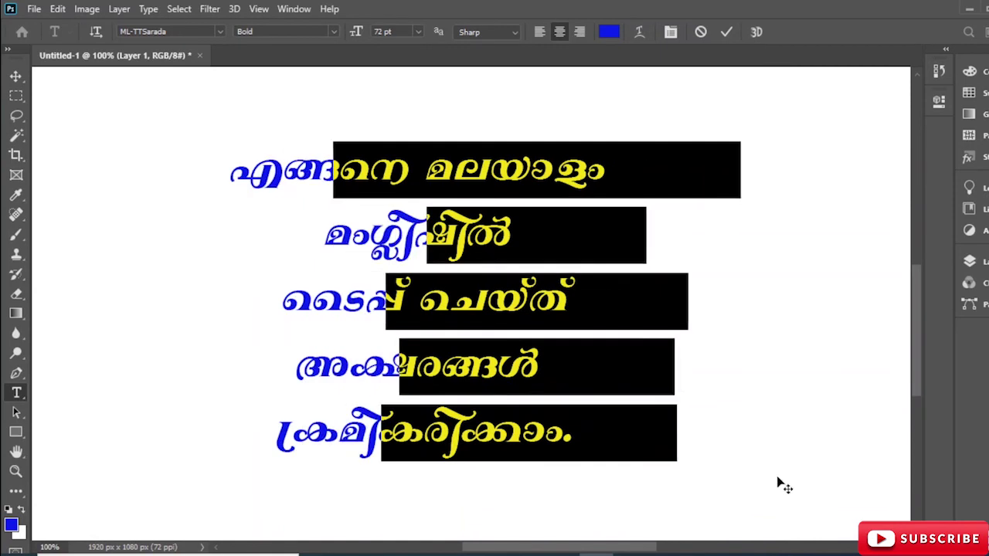
Try text sizes 12, 18, 36 and 60 pt, ending back at 72 pt
{"action": "left_click", "coordinate": [417, 32]}
{"action": "left_click", "coordinate": [402, 120]}
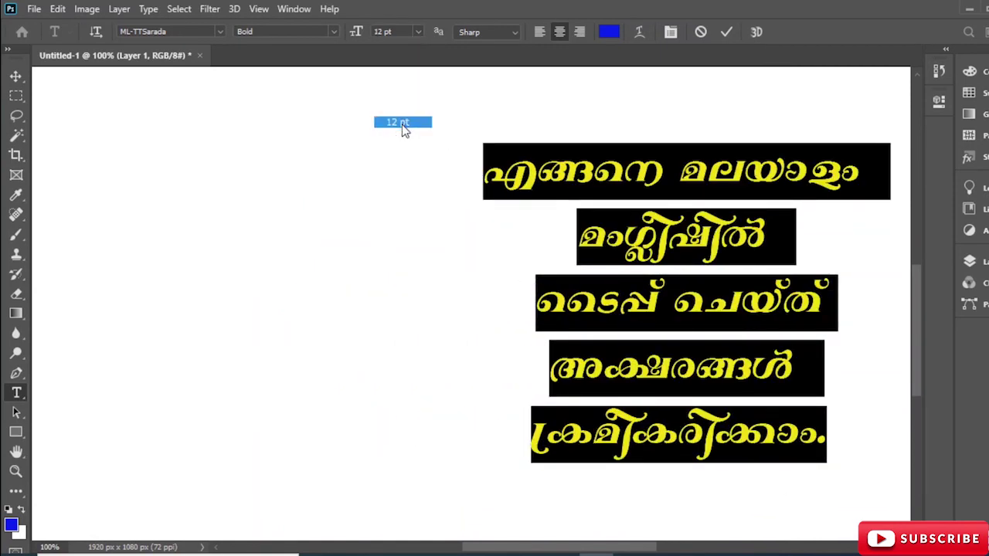
{"action": "left_click", "coordinate": [418, 32]}
{"action": "left_click", "coordinate": [402, 154]}
{"action": "left_click", "coordinate": [417, 32]}
{"action": "left_click", "coordinate": [412, 192]}
{"action": "left_click", "coordinate": [417, 31]}
{"action": "left_click", "coordinate": [398, 213]}
{"action": "left_click", "coordinate": [417, 32]}
{"action": "left_click", "coordinate": [398, 224]}
Browse the font list for other ML-TT fonts, landing on ML-IndulekhaHeavy
{"action": "left_click", "coordinate": [220, 32]}
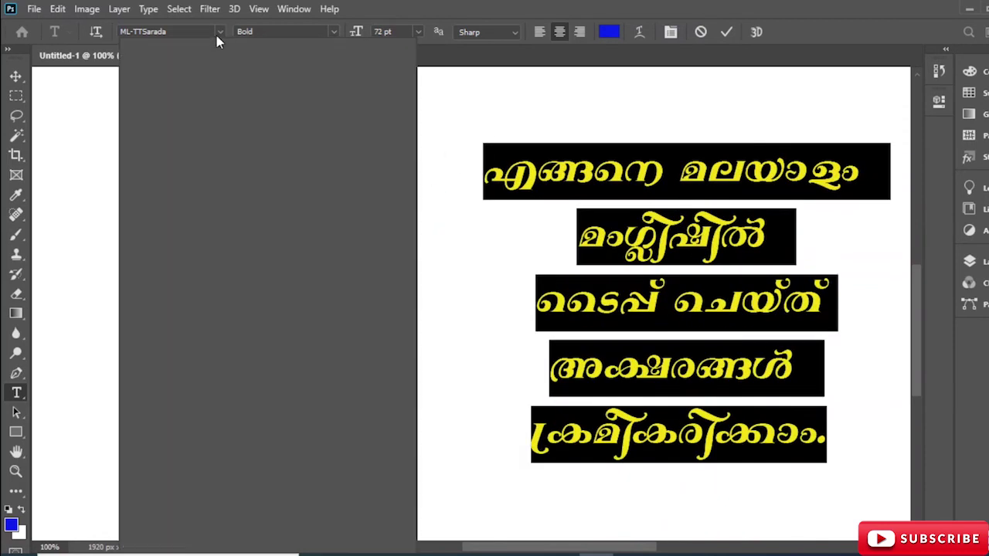
{"action": "mouse_move", "coordinate": [412, 276]}
{"action": "left_mouse_down"}
{"action": "mouse_move", "coordinate": [419, 338]}
{"action": "mouse_move", "coordinate": [415, 303]}
{"action": "left_mouse_up"}
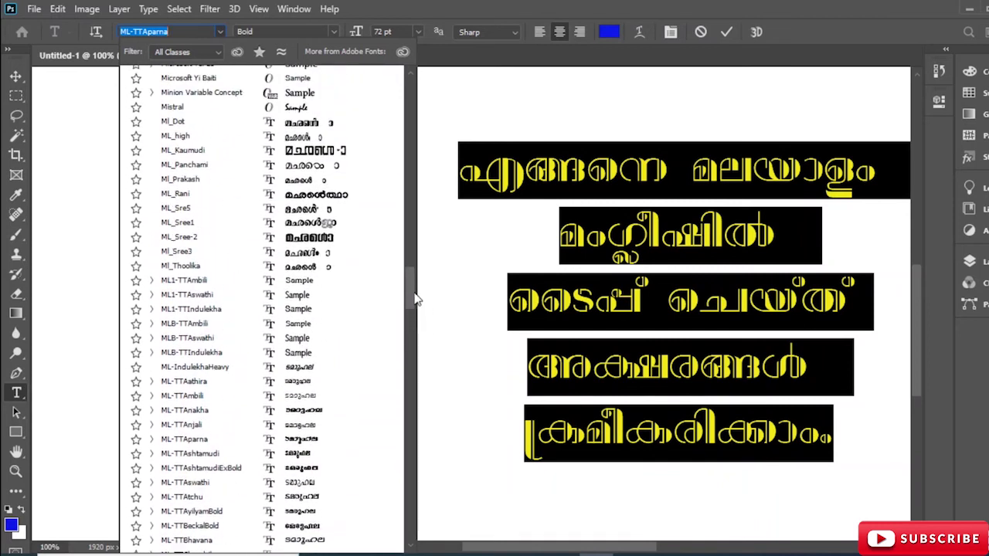
{"action": "scroll", "coordinate": [415, 304], "scroll_direction": "up", "scroll_amount": 1}
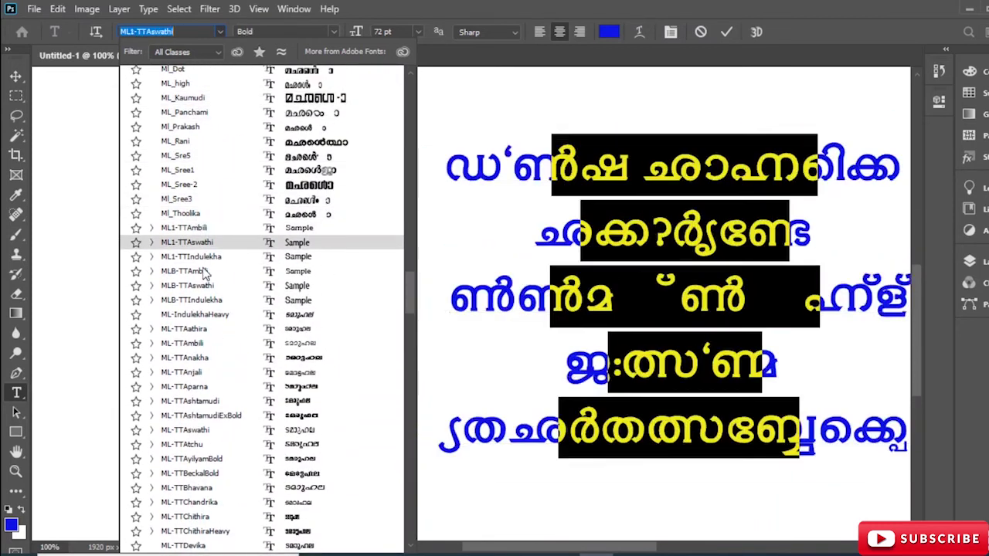
{"action": "scroll", "coordinate": [410, 304], "scroll_direction": "down", "scroll_amount": 5}
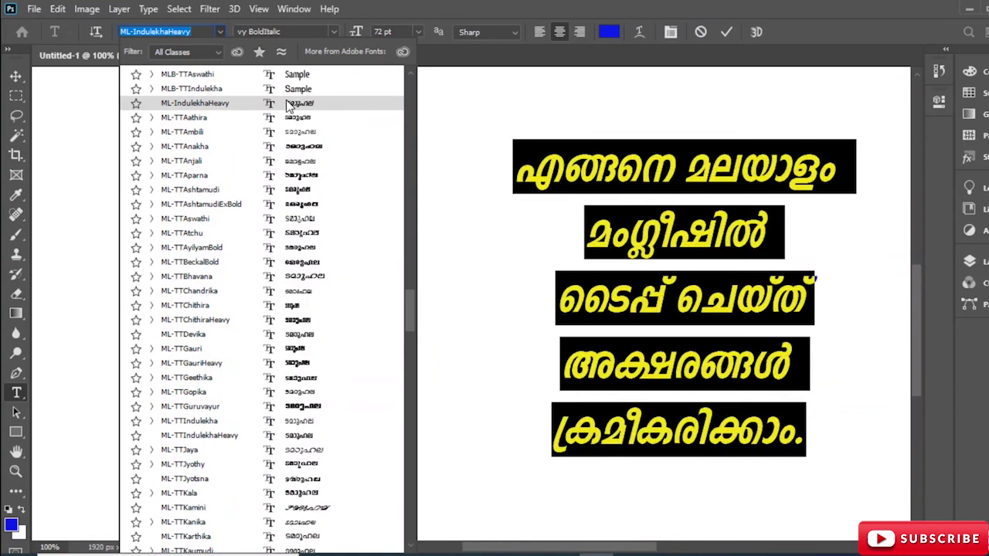